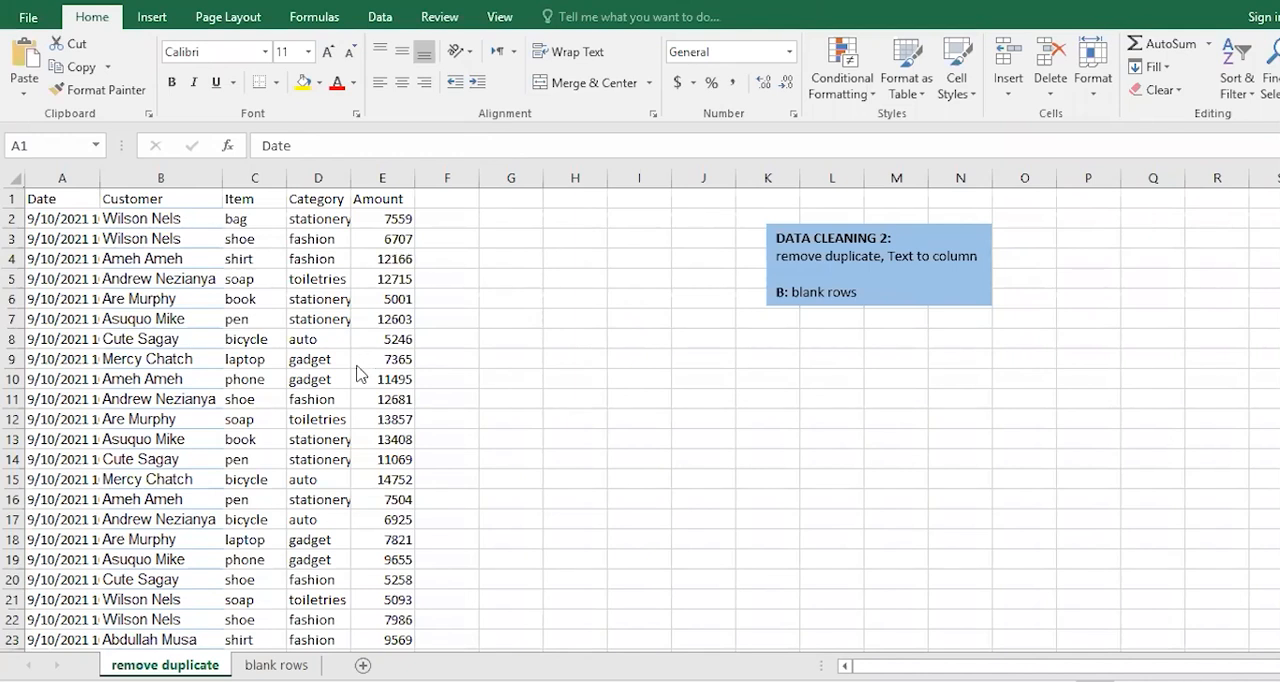
Examine the Date, Customer, Item, Category and Amount columns of the sales data down to the last row.
{"action": "left_click", "coordinate": [143, 256]}
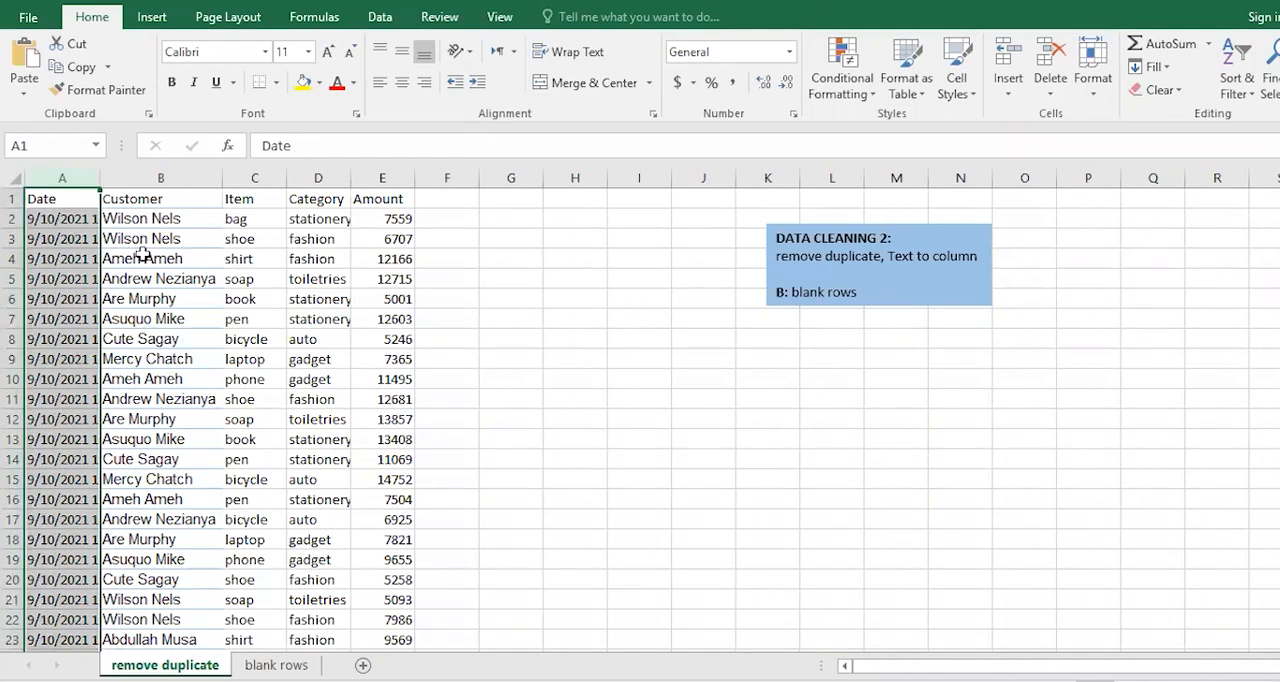
{"action": "left_click", "coordinate": [143, 256]}
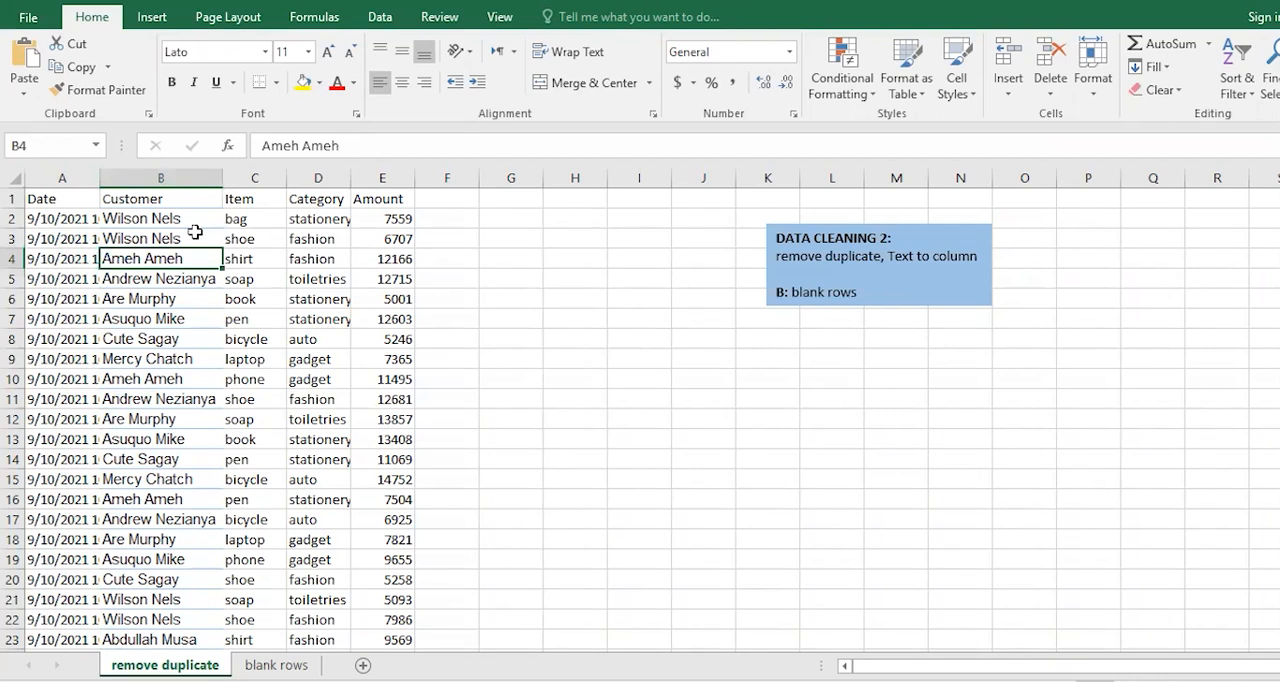
{"action": "left_click", "coordinate": [190, 232]}
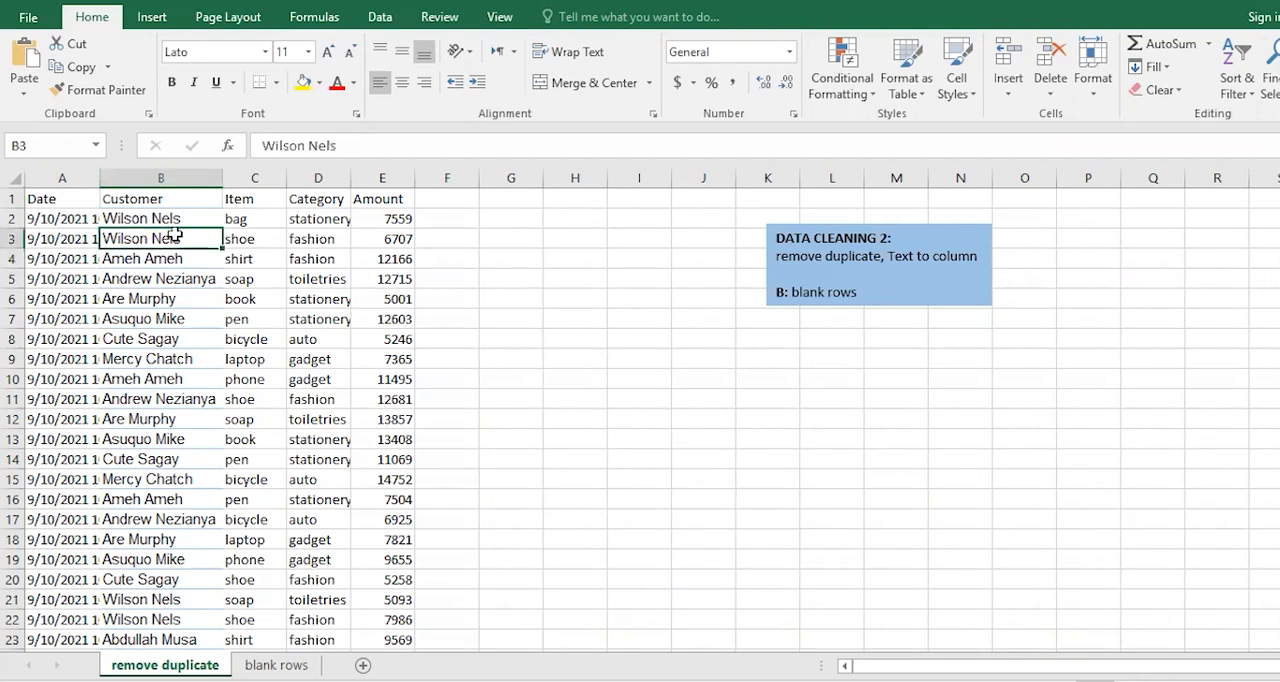
{"action": "left_click", "coordinate": [55, 217]}
{"action": "left_click", "coordinate": [140, 219]}
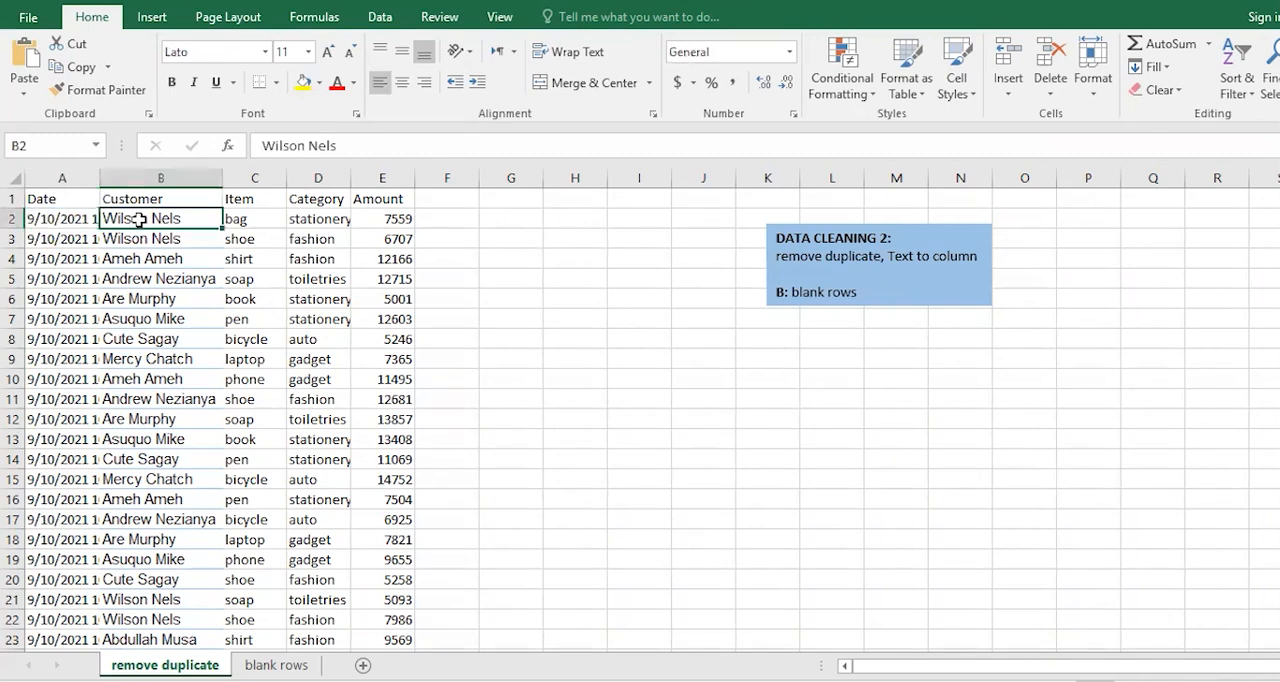
{"action": "left_click", "coordinate": [247, 220]}
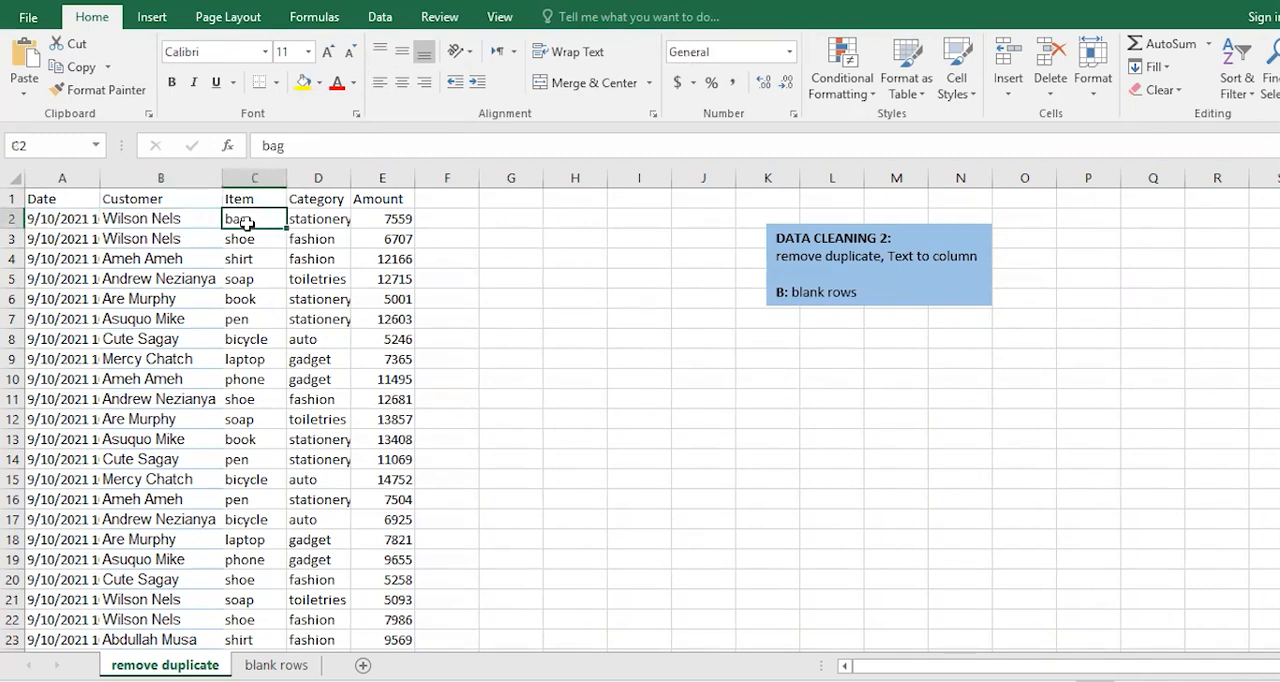
{"action": "left_click", "coordinate": [317, 221]}
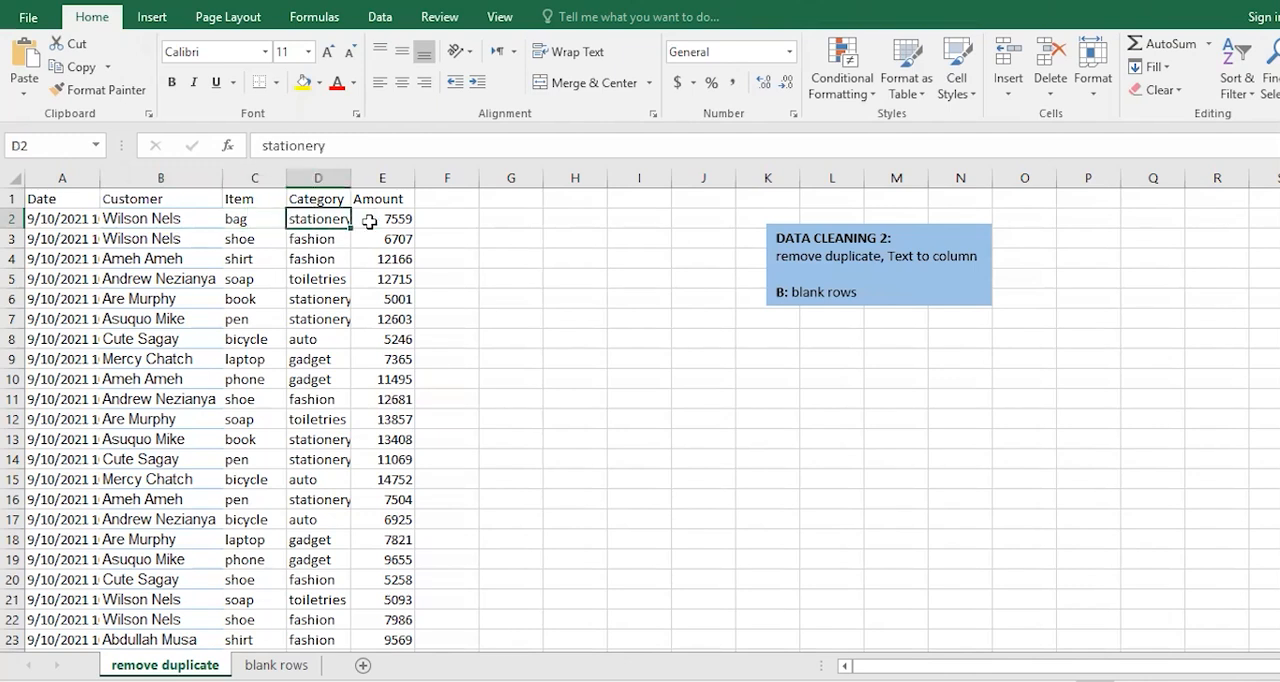
{"action": "left_click", "coordinate": [369, 221]}
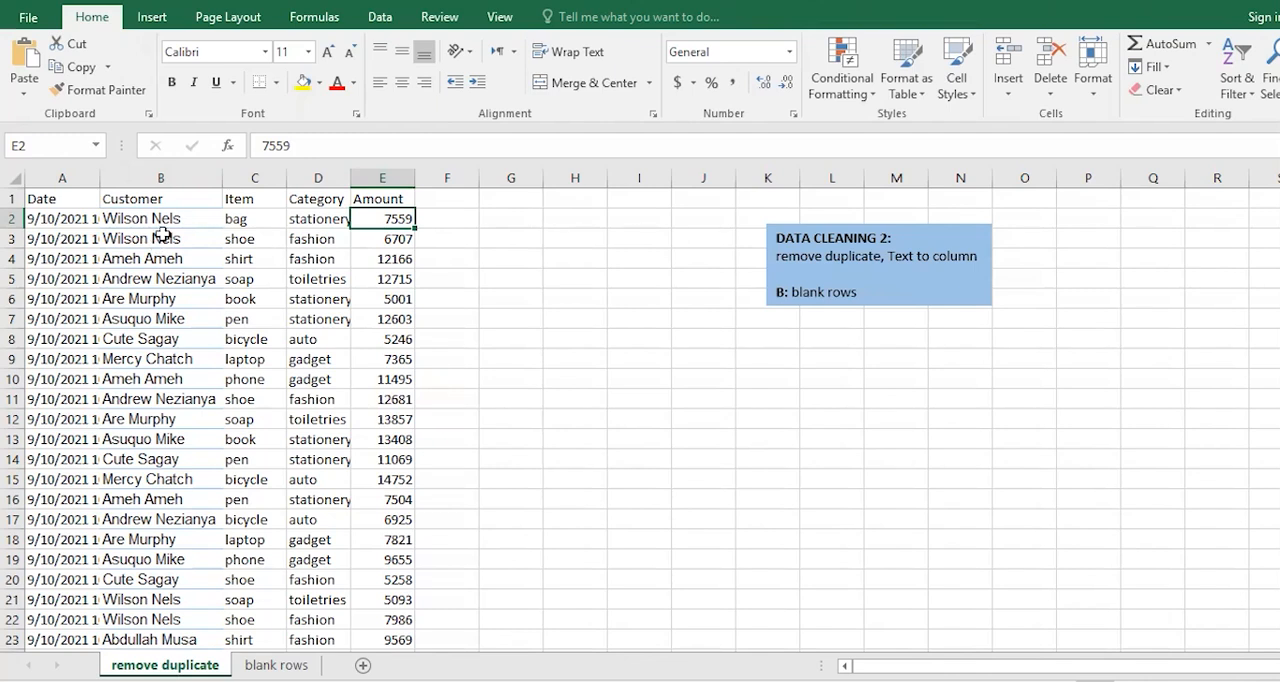
{"action": "left_click", "coordinate": [159, 174]}
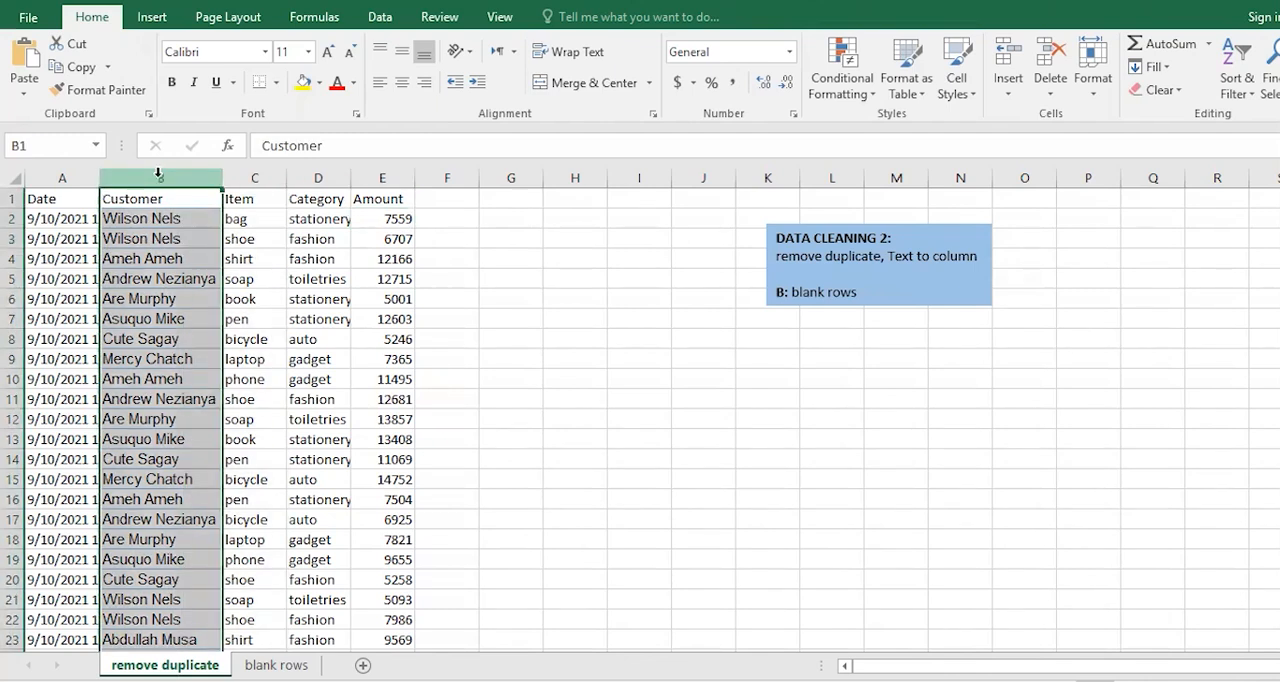
{"action": "left_click", "coordinate": [163, 219]}
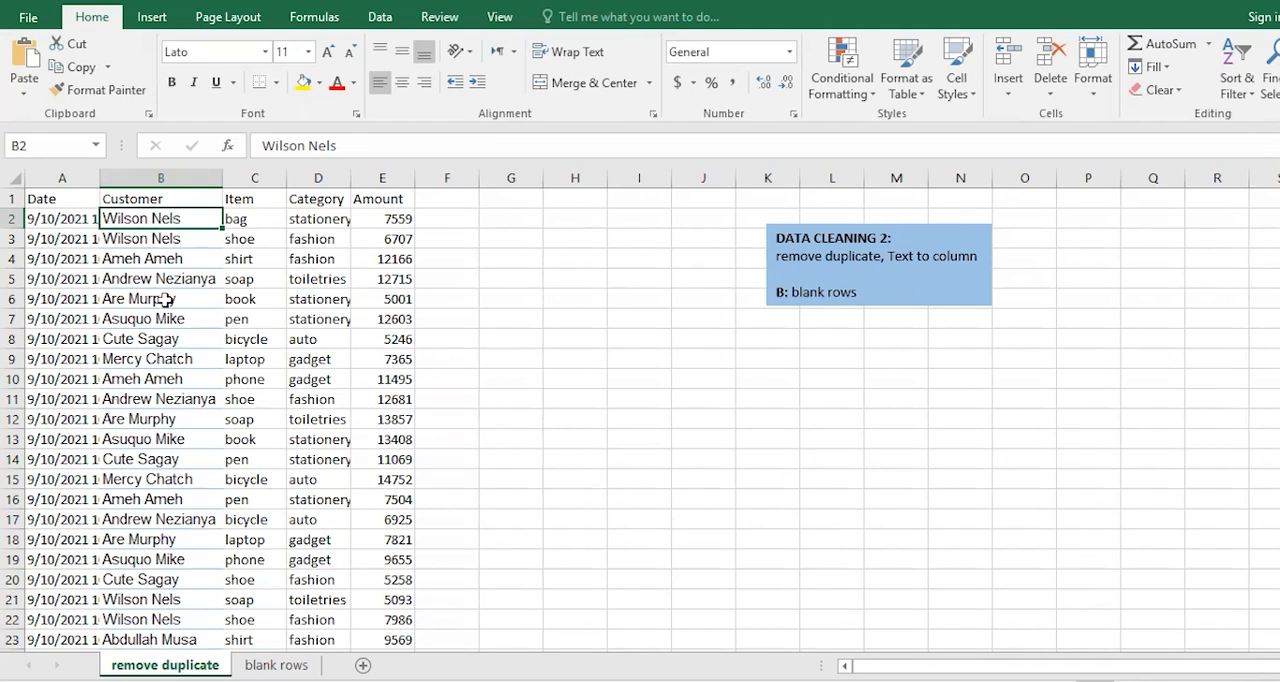
{"action": "scroll", "coordinate": [166, 296], "scroll_direction": "down", "scroll_amount": 4}
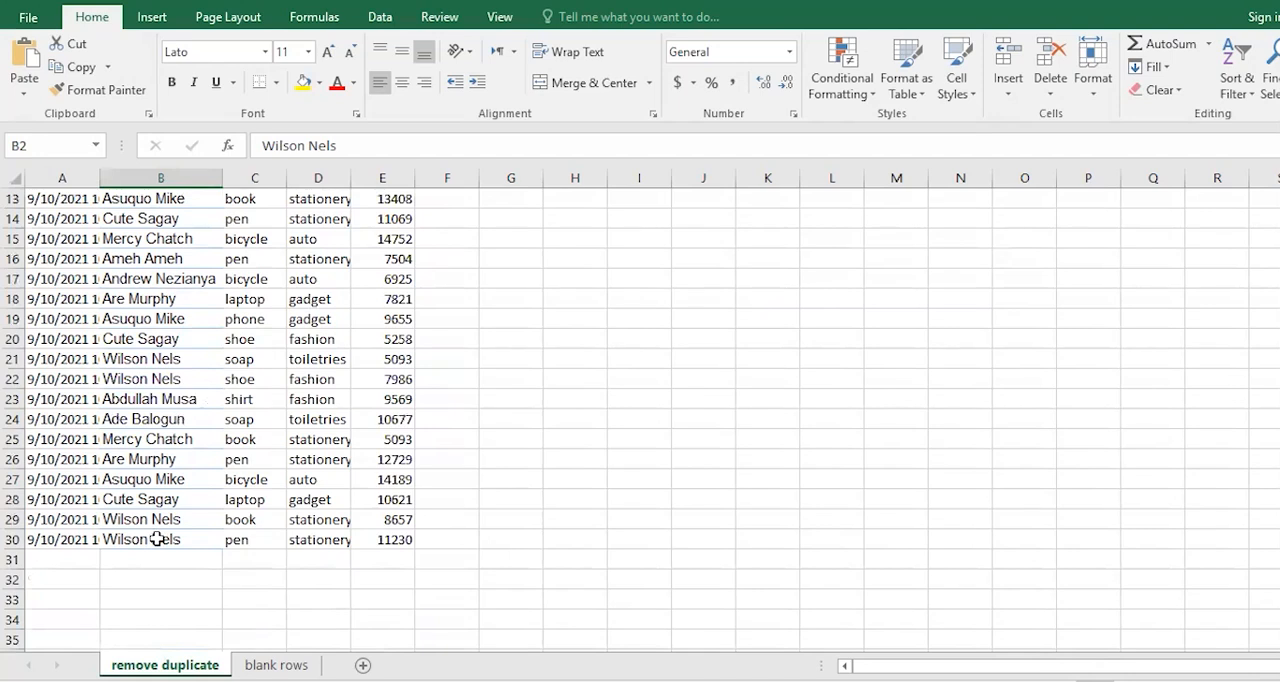
{"action": "scroll", "coordinate": [157, 539], "scroll_direction": "up", "scroll_amount": 4}
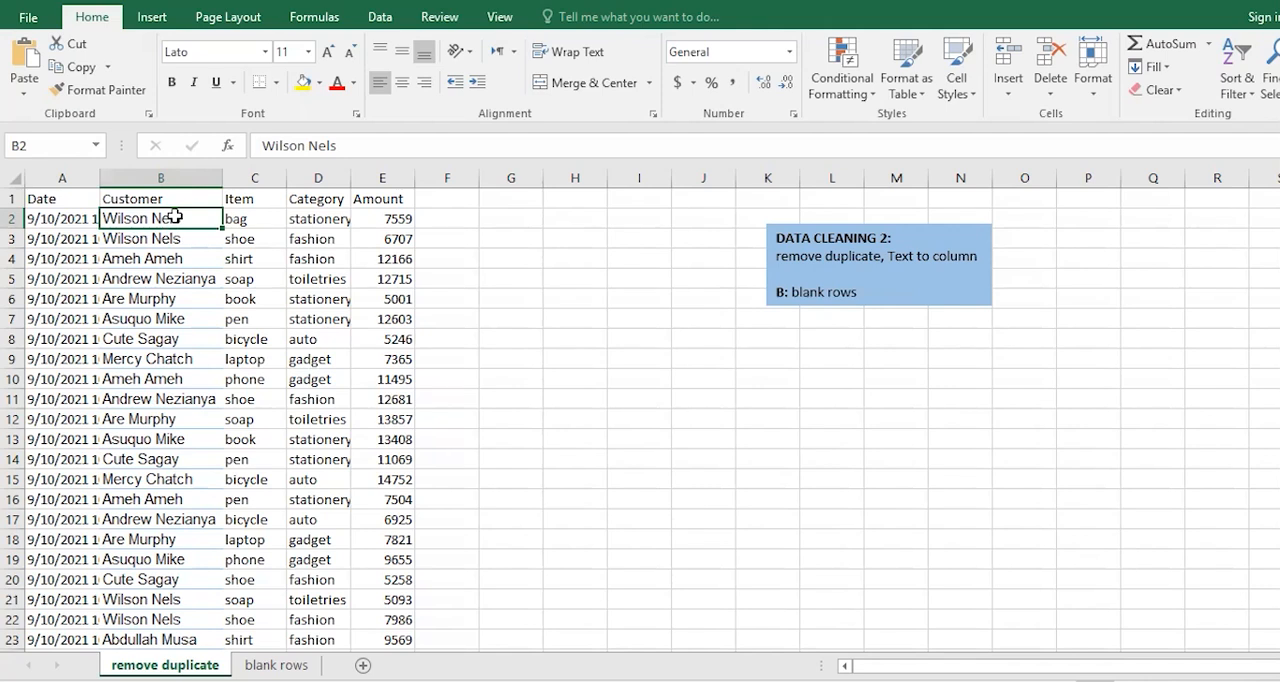
Copy the customer names in B2:B30 and paste them starting at cell H2.
{"action": "left_click_drag", "start_coordinate": [175, 216], "coordinate": [138, 619]}
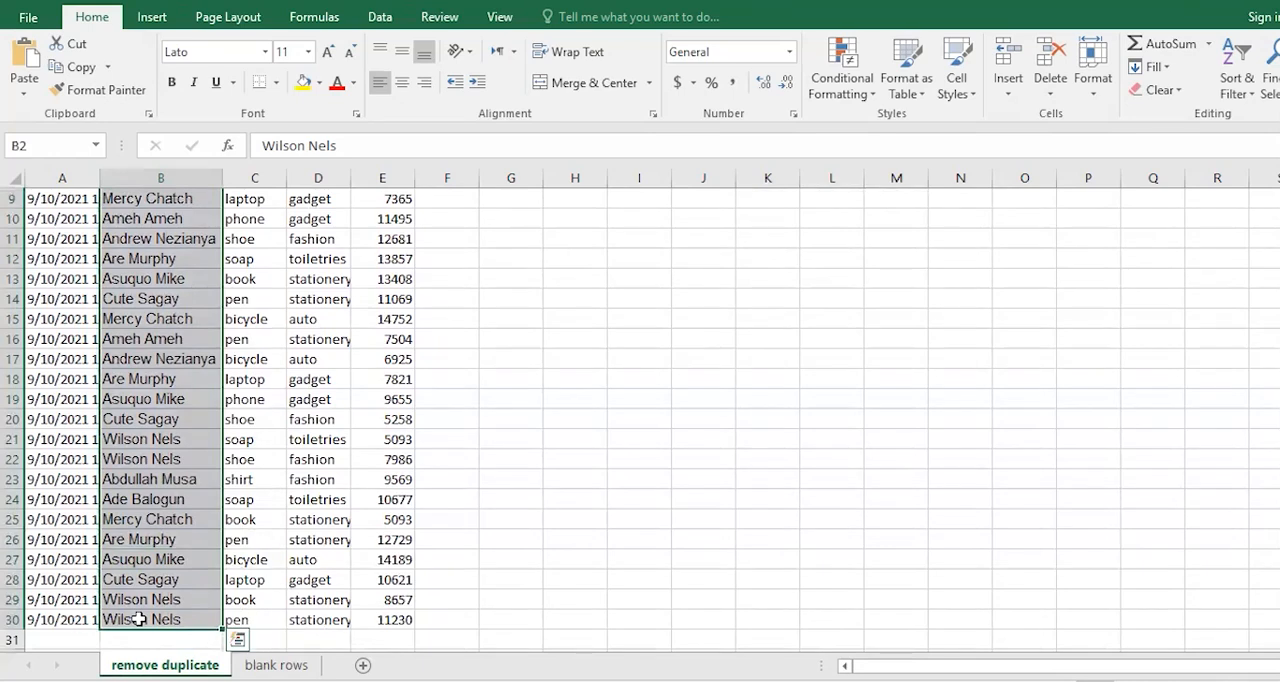
{"action": "key", "text": "ctrl+c"}
{"action": "scroll", "coordinate": [257, 445], "scroll_direction": "up", "scroll_amount": 3}
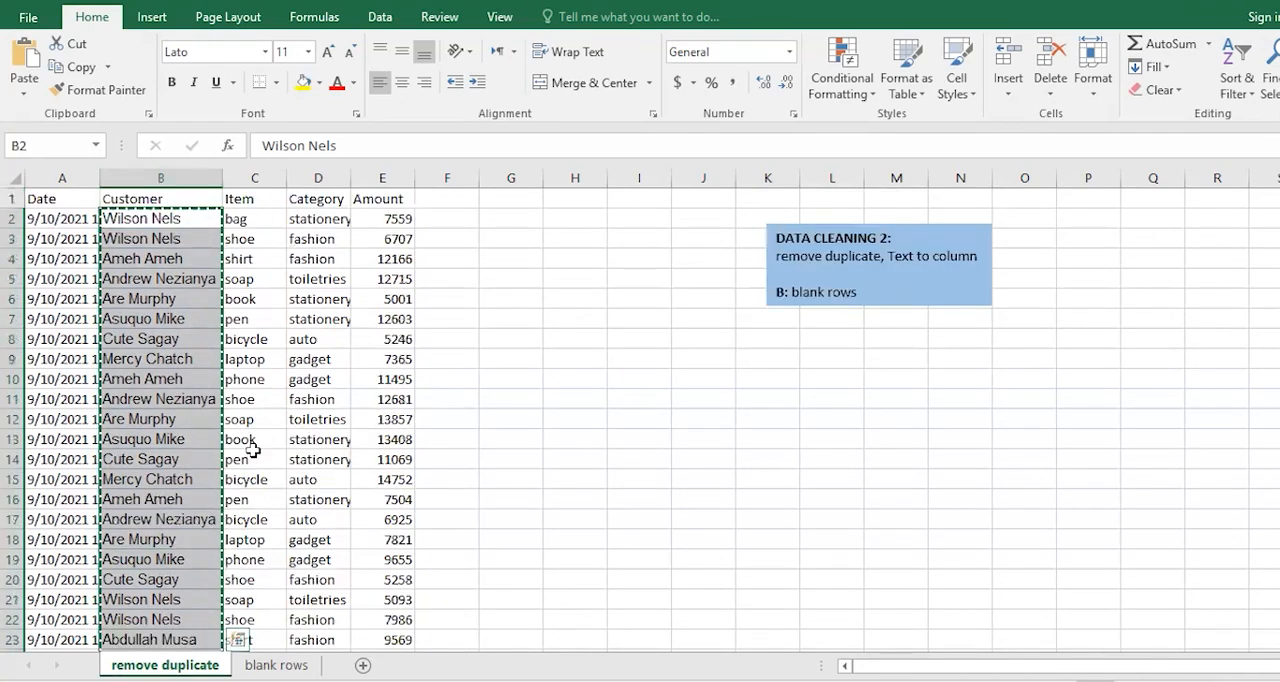
{"action": "left_click", "coordinate": [586, 220]}
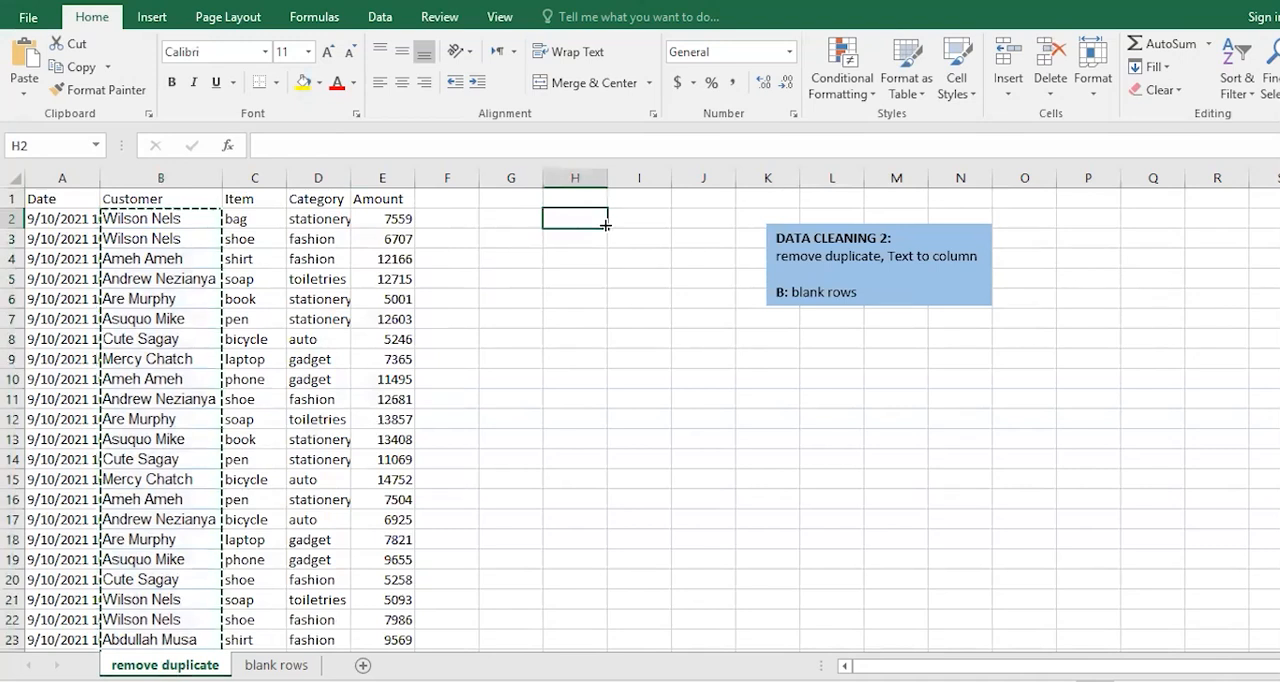
{"action": "key", "text": "ctrl+v"}
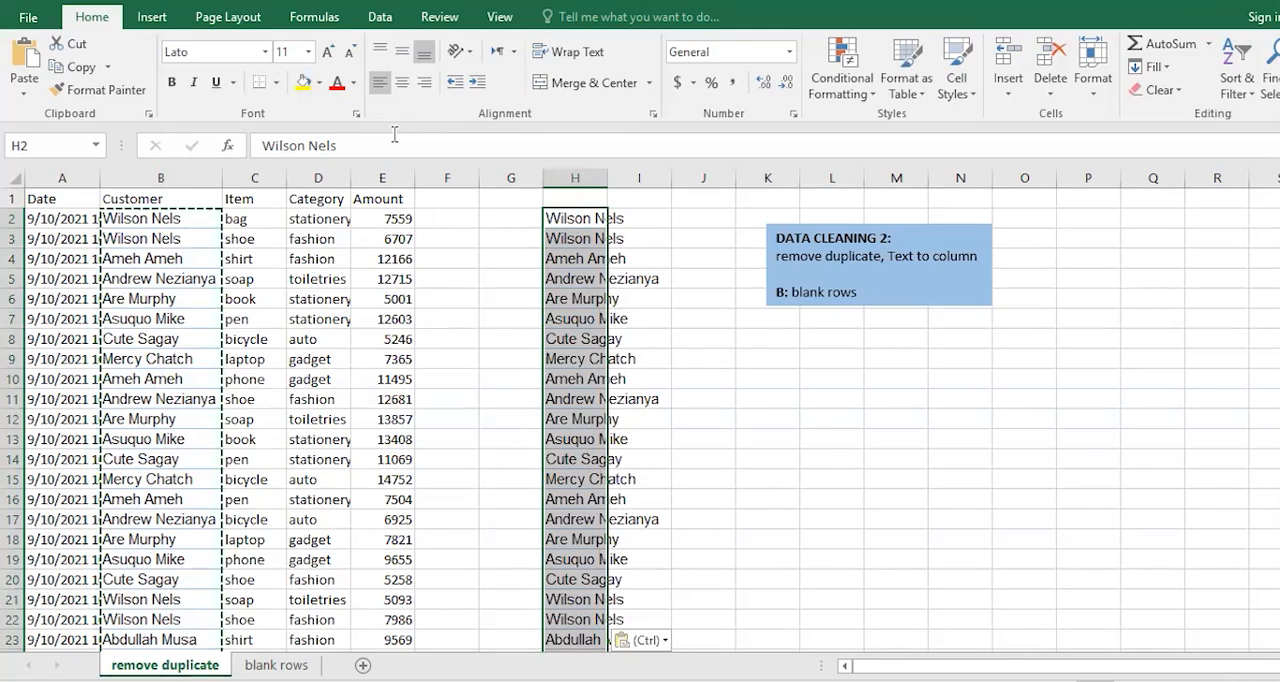
Remove the duplicate customer names from the copied list in column H, treating the data as having no headers.
{"action": "left_click", "coordinate": [380, 20]}
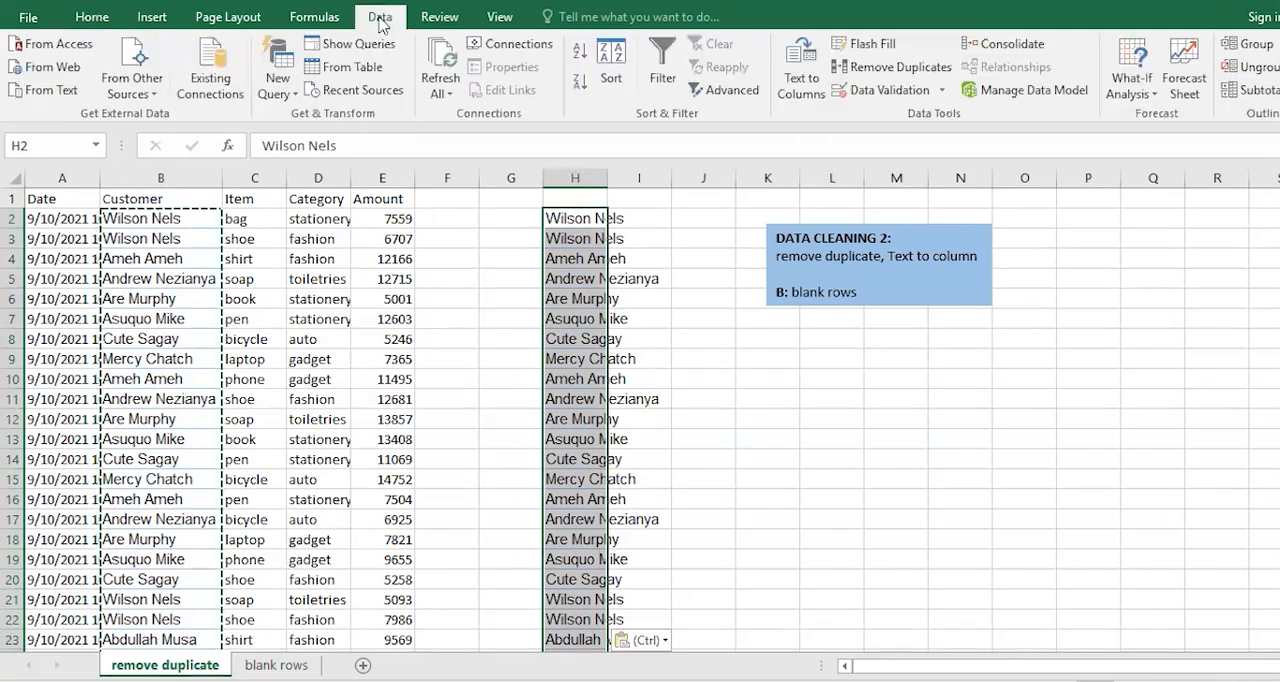
{"action": "left_click", "coordinate": [884, 67]}
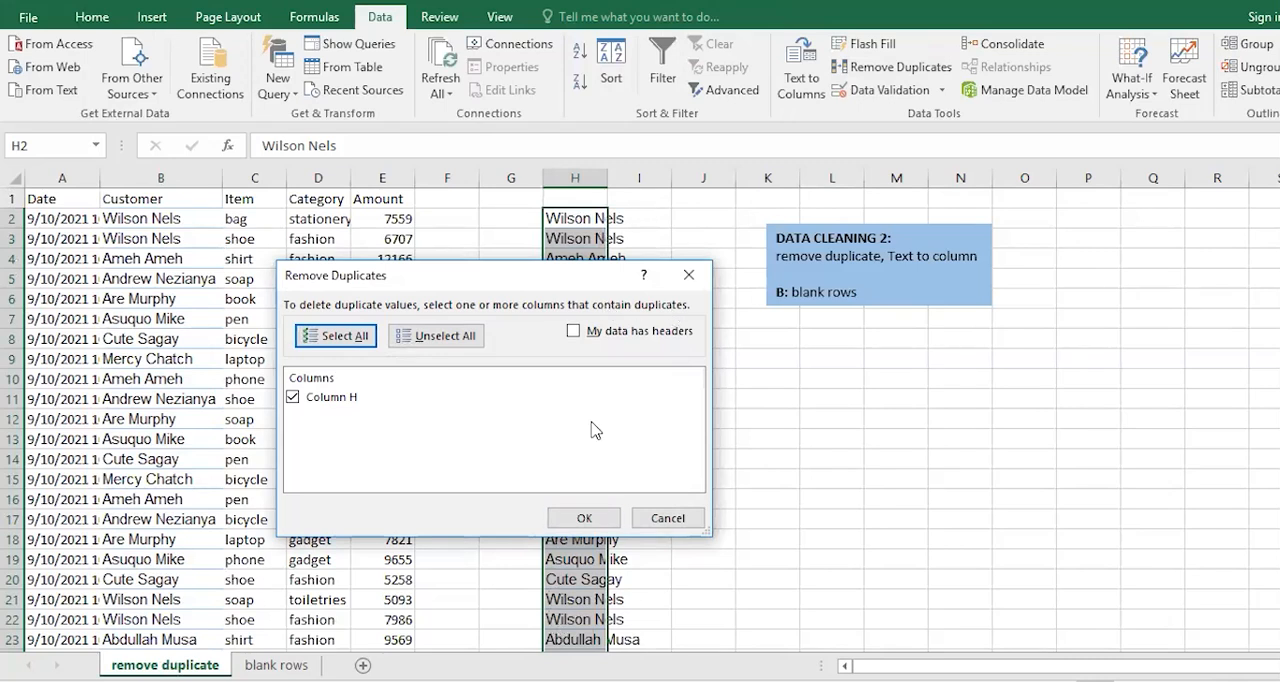
{"action": "left_click", "coordinate": [584, 520]}
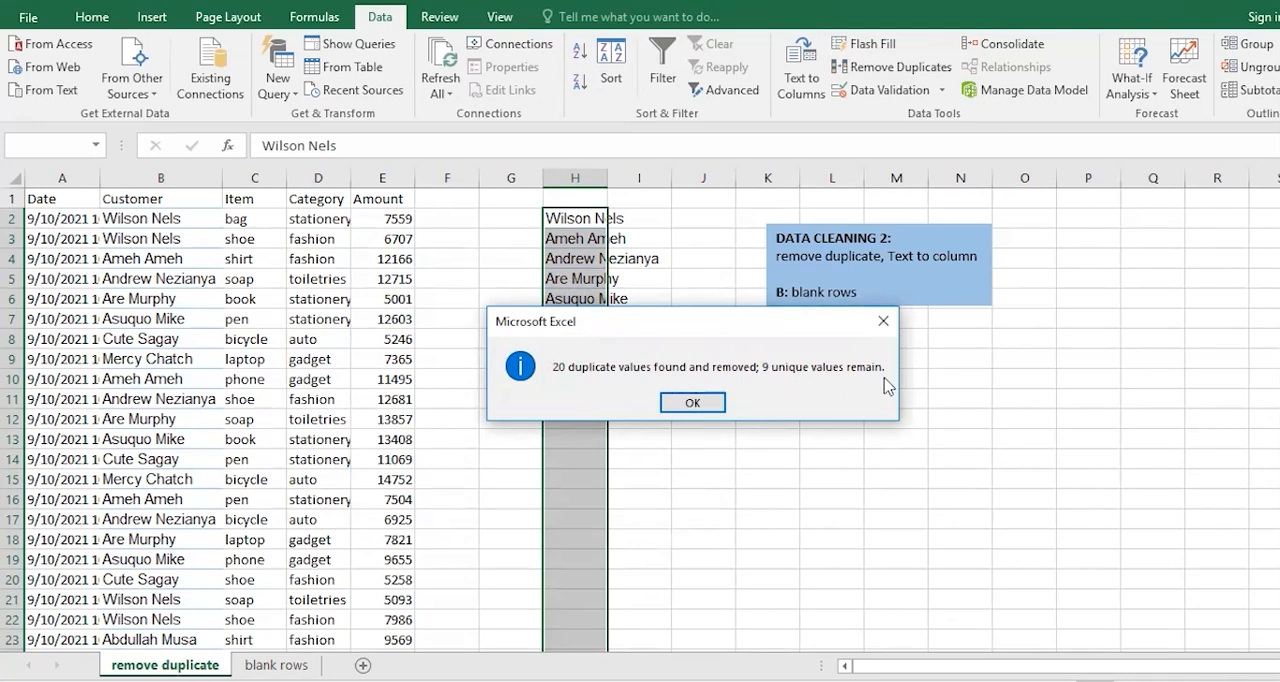
{"action": "left_click", "coordinate": [692, 403]}
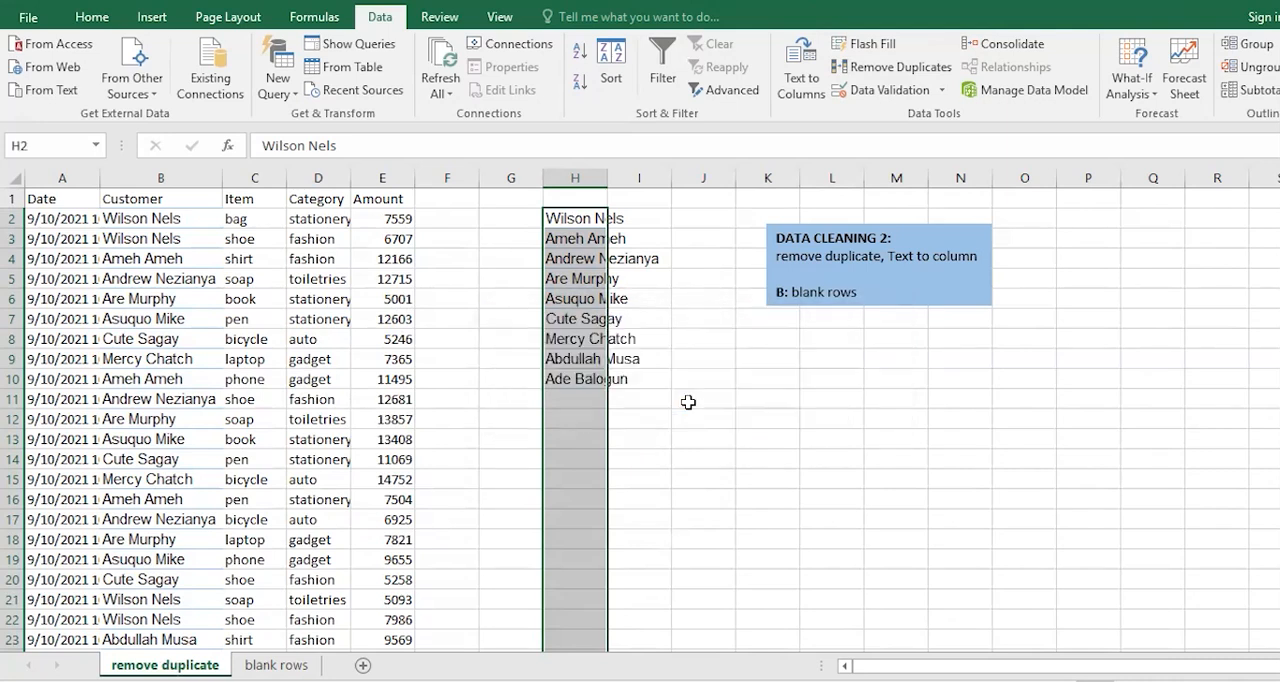
{"action": "left_click", "coordinate": [622, 453]}
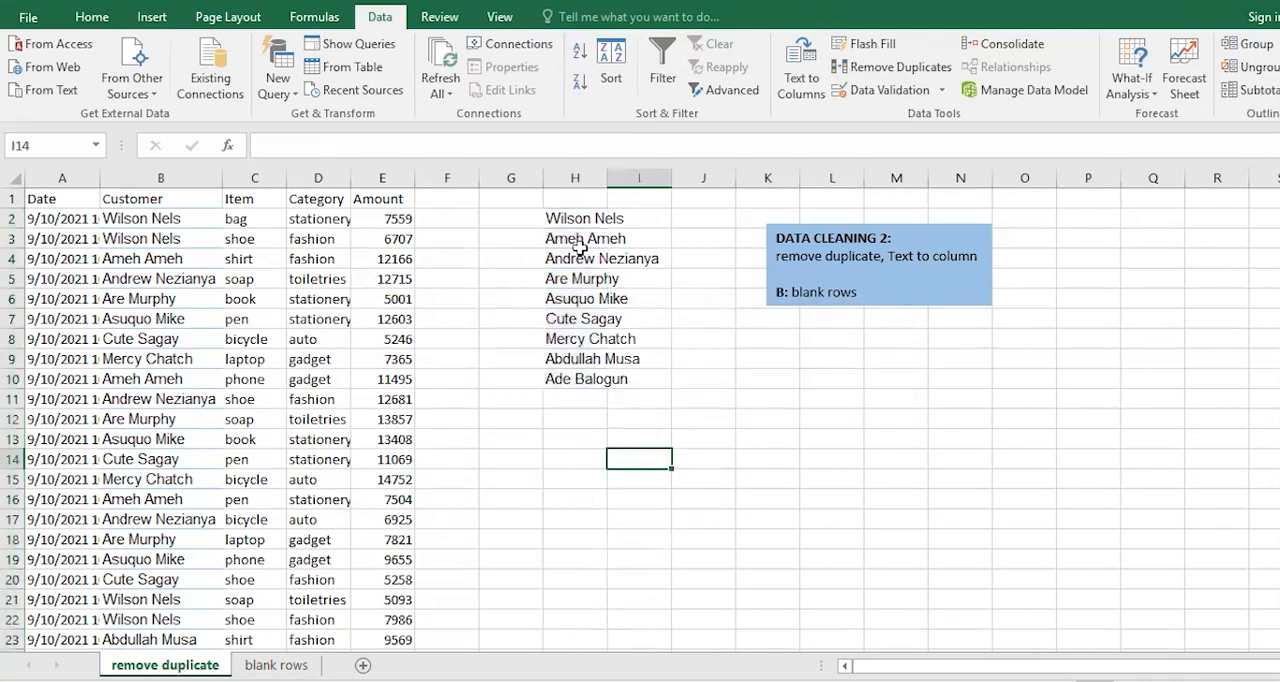
AutoFit column H to the width of the unique customer names.
{"action": "left_click_drag", "start_coordinate": [577, 218], "coordinate": [555, 380]}
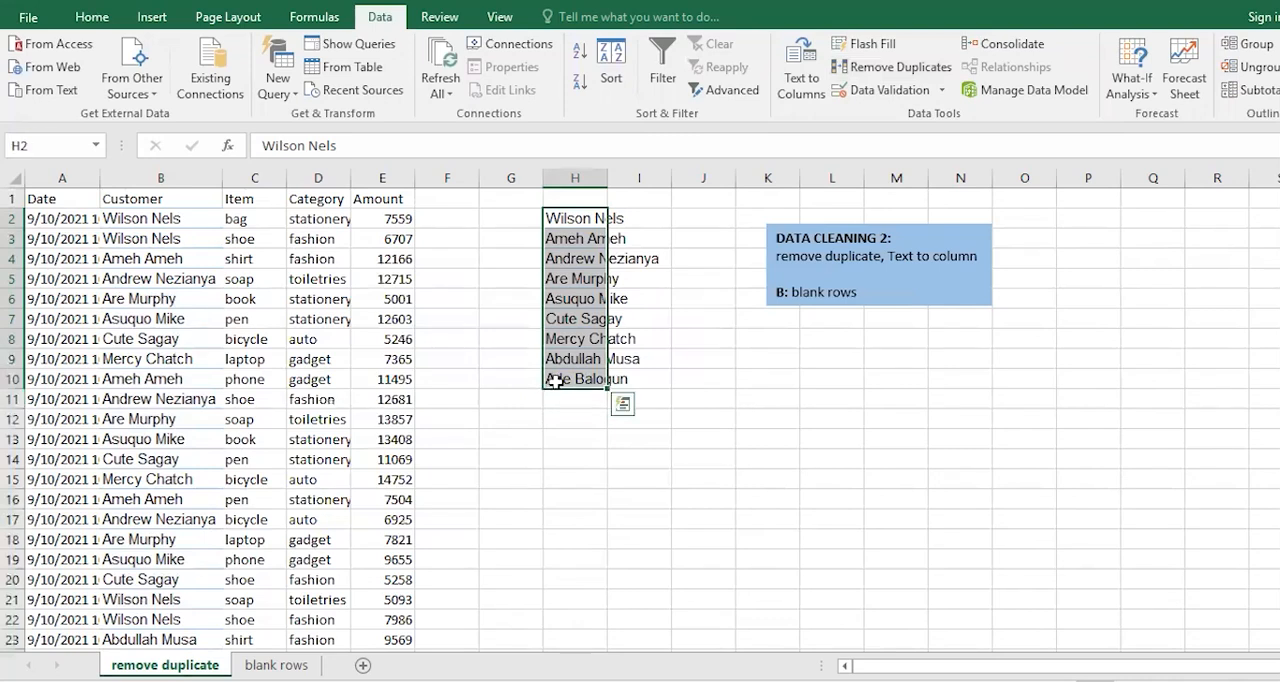
{"action": "double_click", "coordinate": [607, 176]}
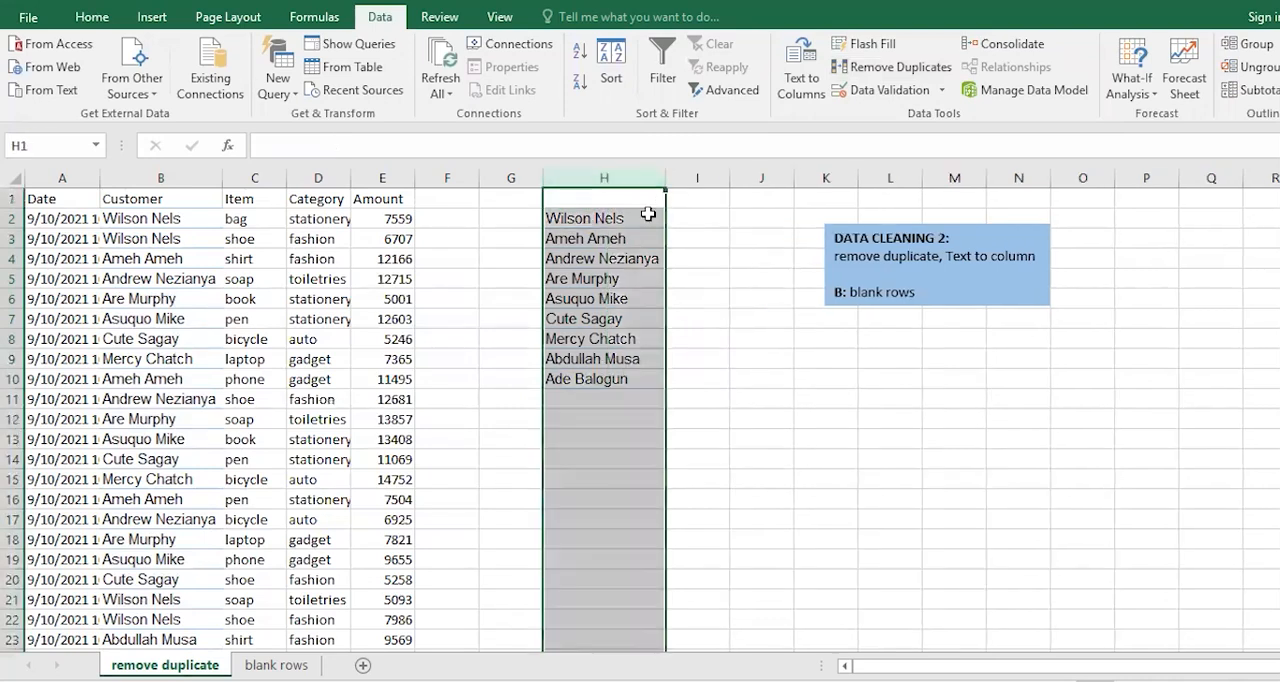
{"action": "left_click", "coordinate": [676, 228]}
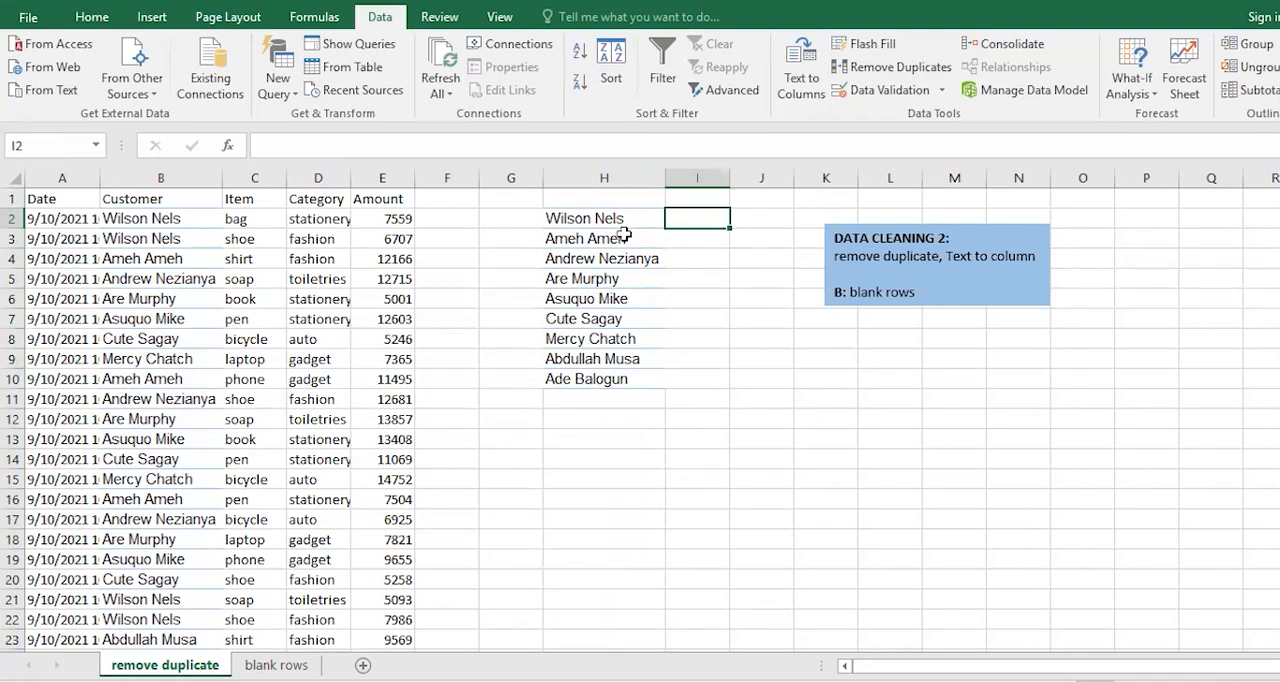
{"action": "left_click", "coordinate": [500, 220]}
{"action": "left_click", "coordinate": [463, 220]}
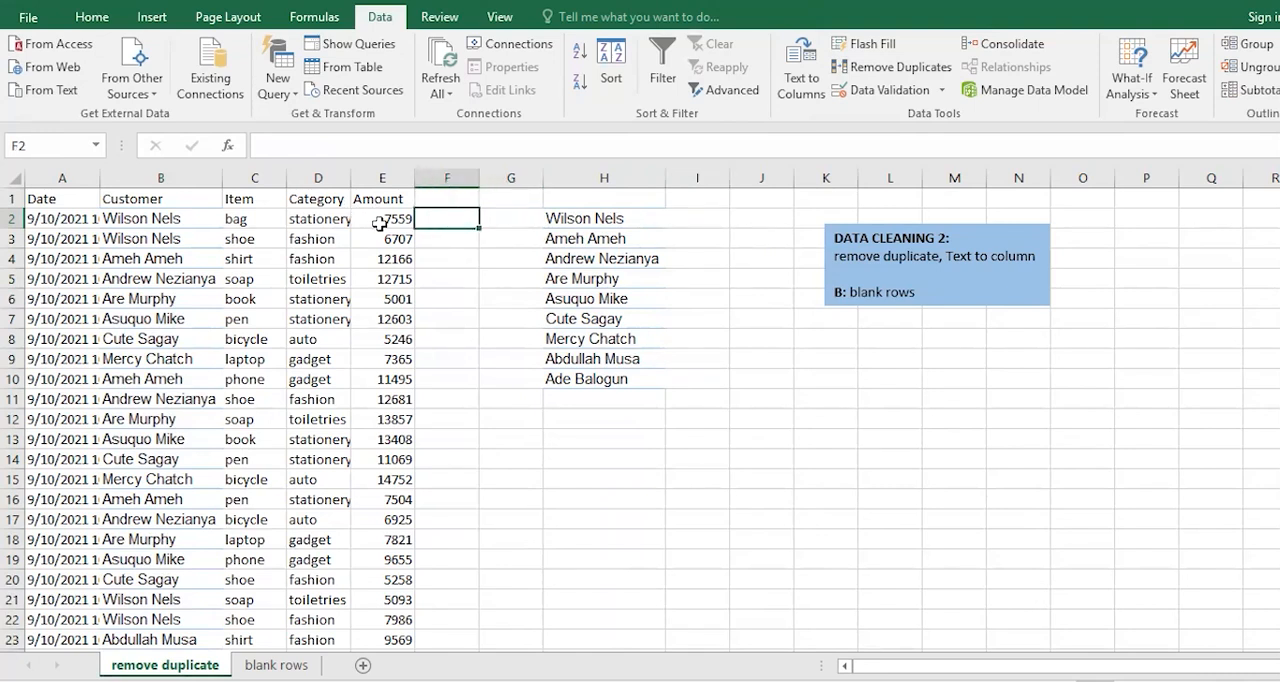
{"action": "type", "text": "="}
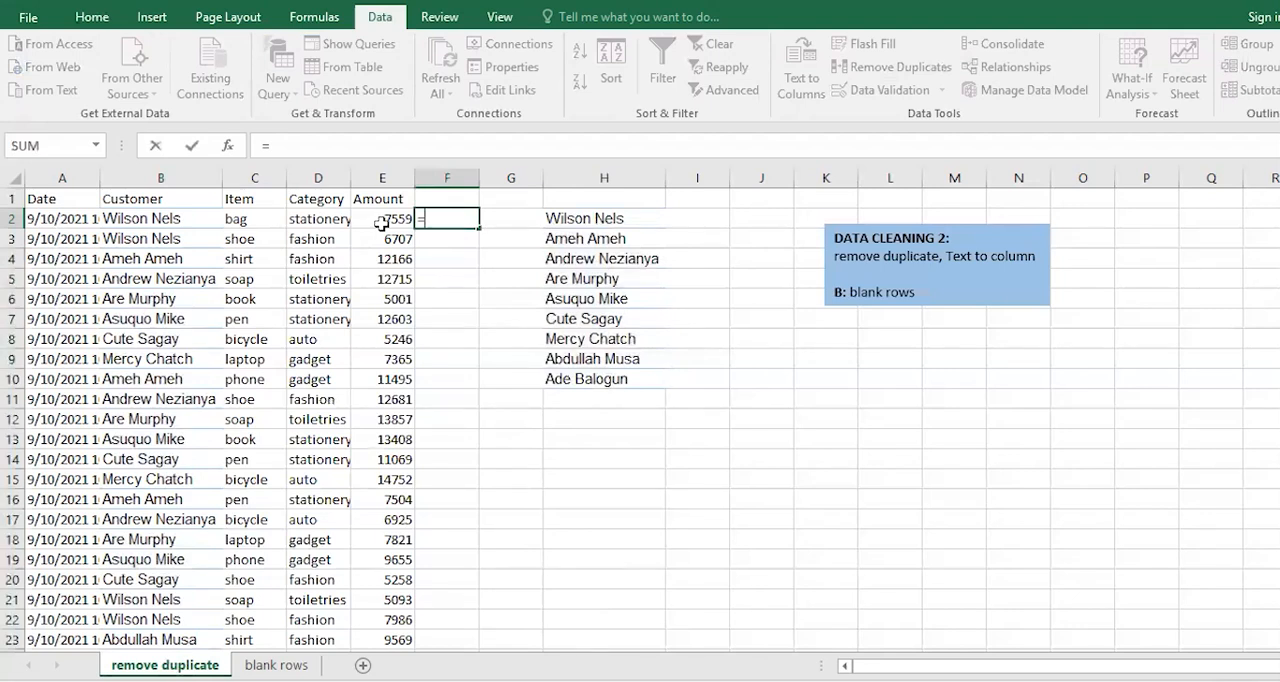
{"action": "key", "text": "BackSpace"}
{"action": "left_click", "coordinate": [400, 222]}
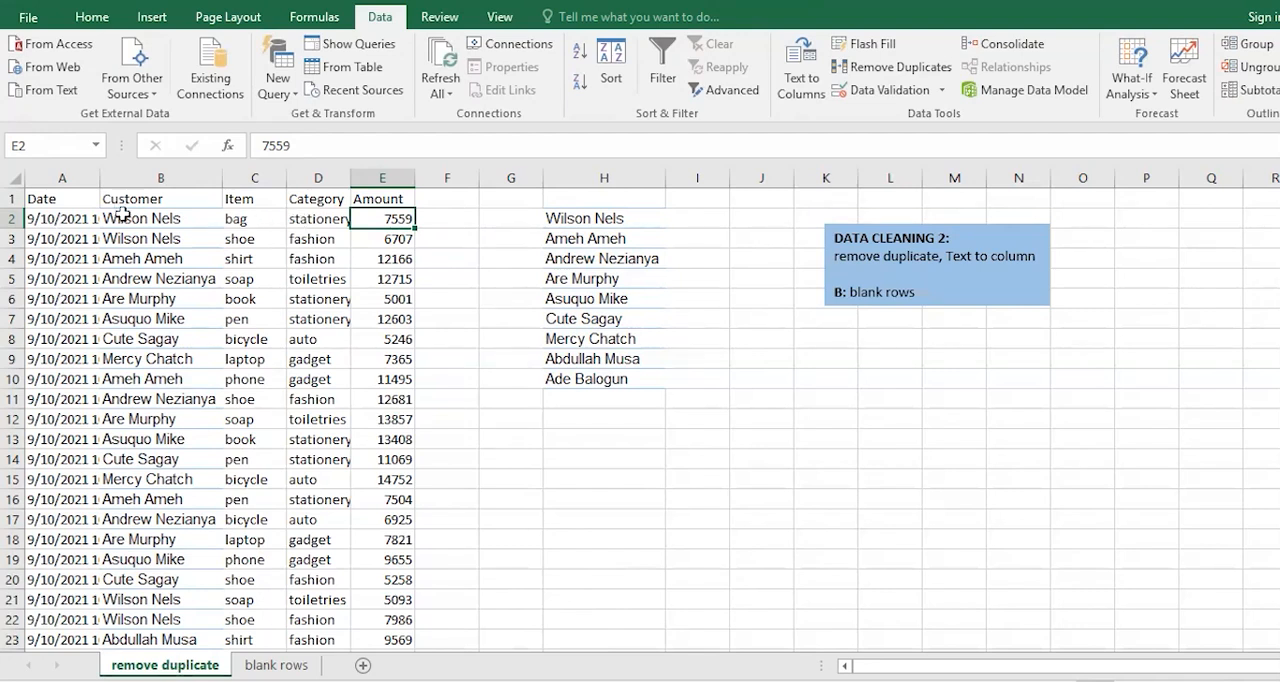
Narrow the Amount column slightly and AutoFit the Date column to its full entries.
{"action": "left_click", "coordinate": [70, 217]}
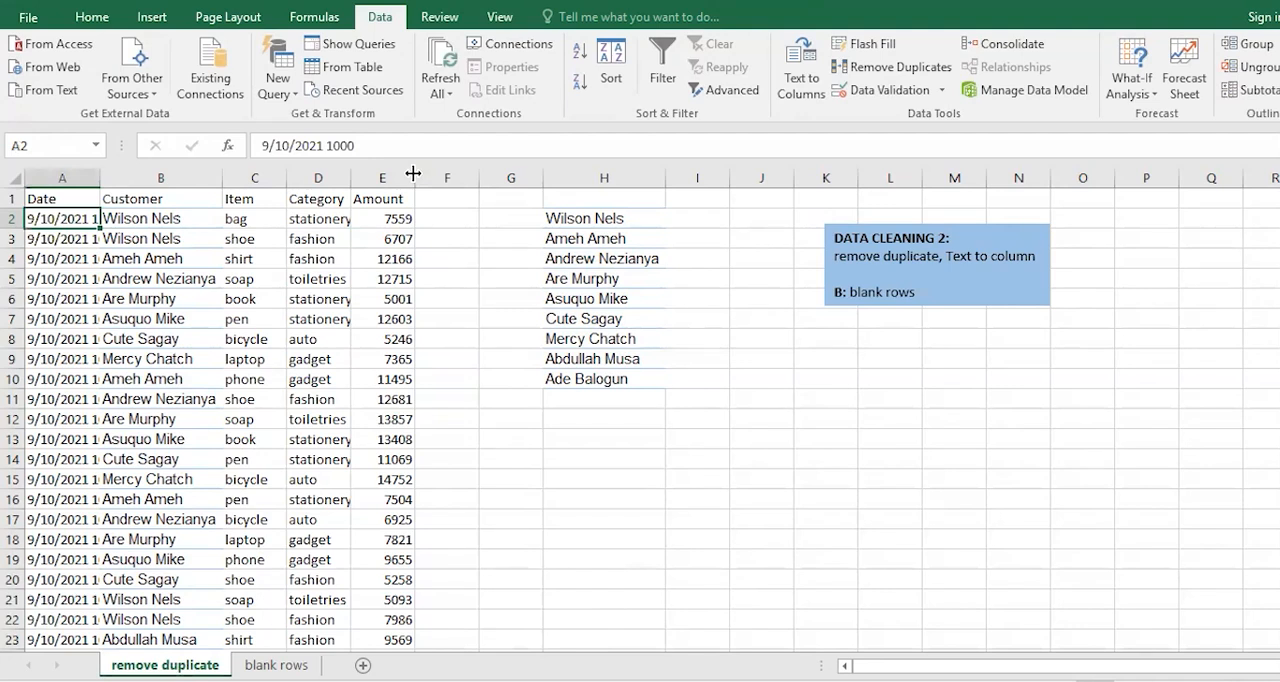
{"action": "left_click_drag", "start_coordinate": [413, 174], "coordinate": [406, 174]}
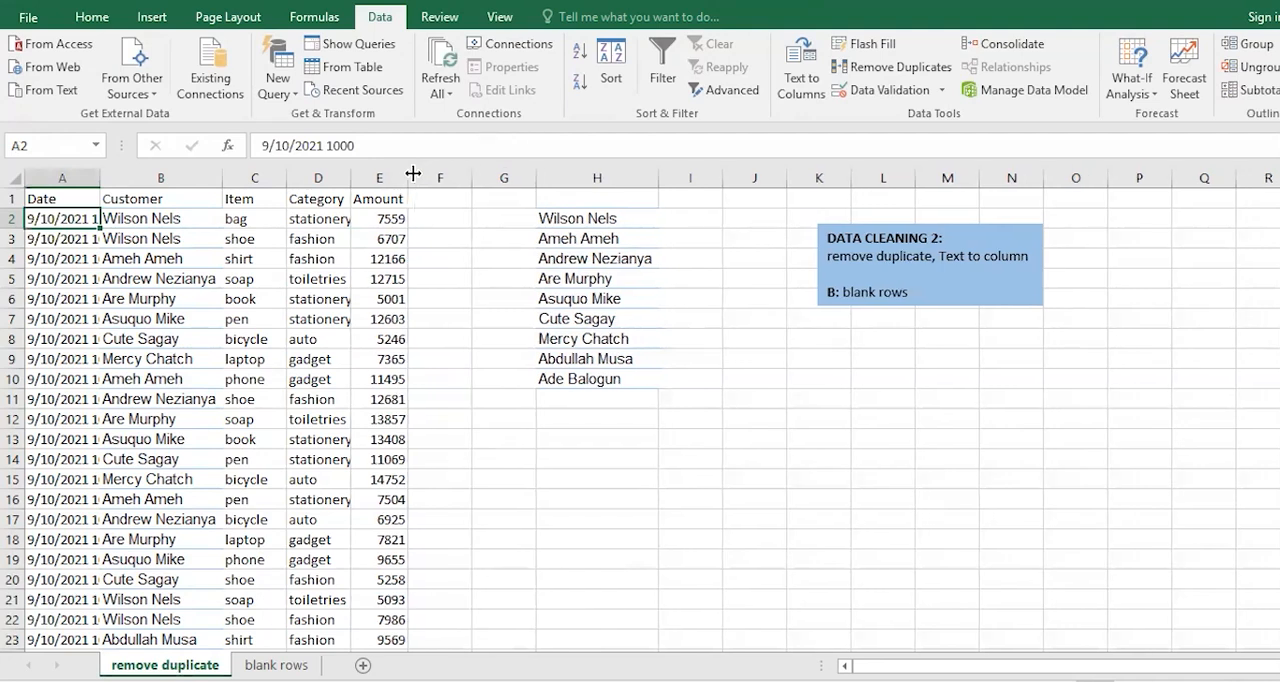
{"action": "double_click", "coordinate": [94, 177]}
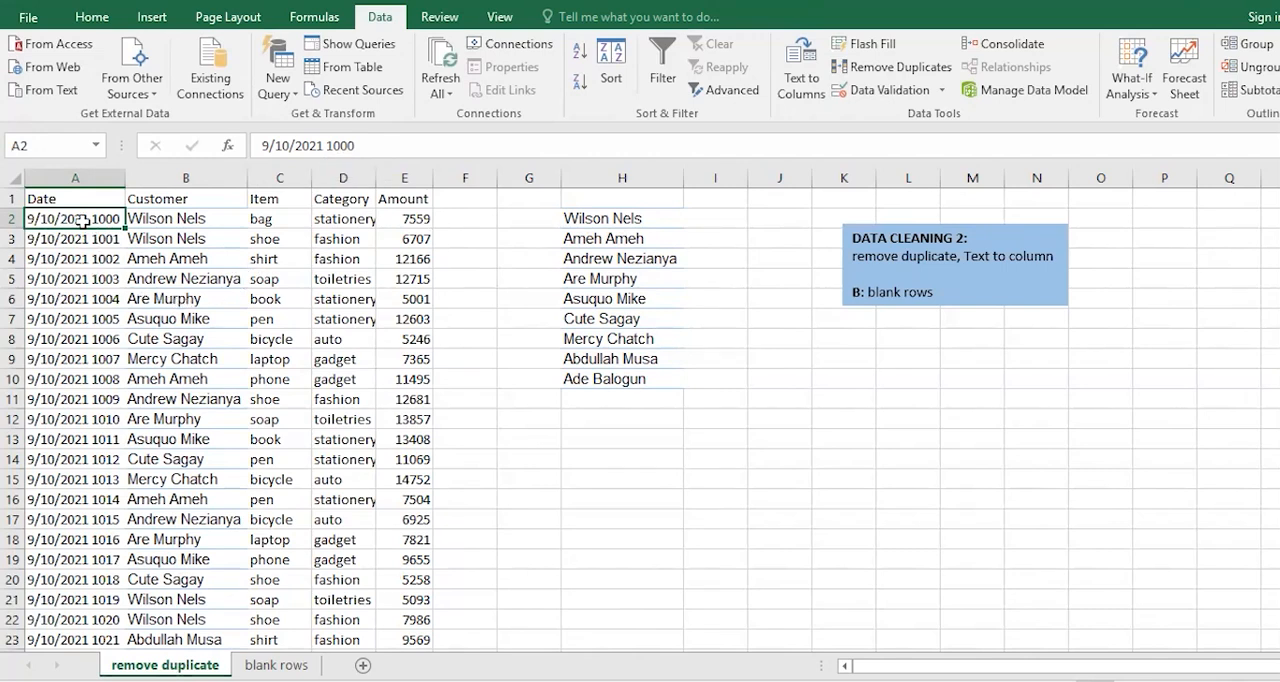
Enter an ISNUMBER formula in F2 that tests whether the date entry in A2 is a number.
{"action": "left_click", "coordinate": [452, 215]}
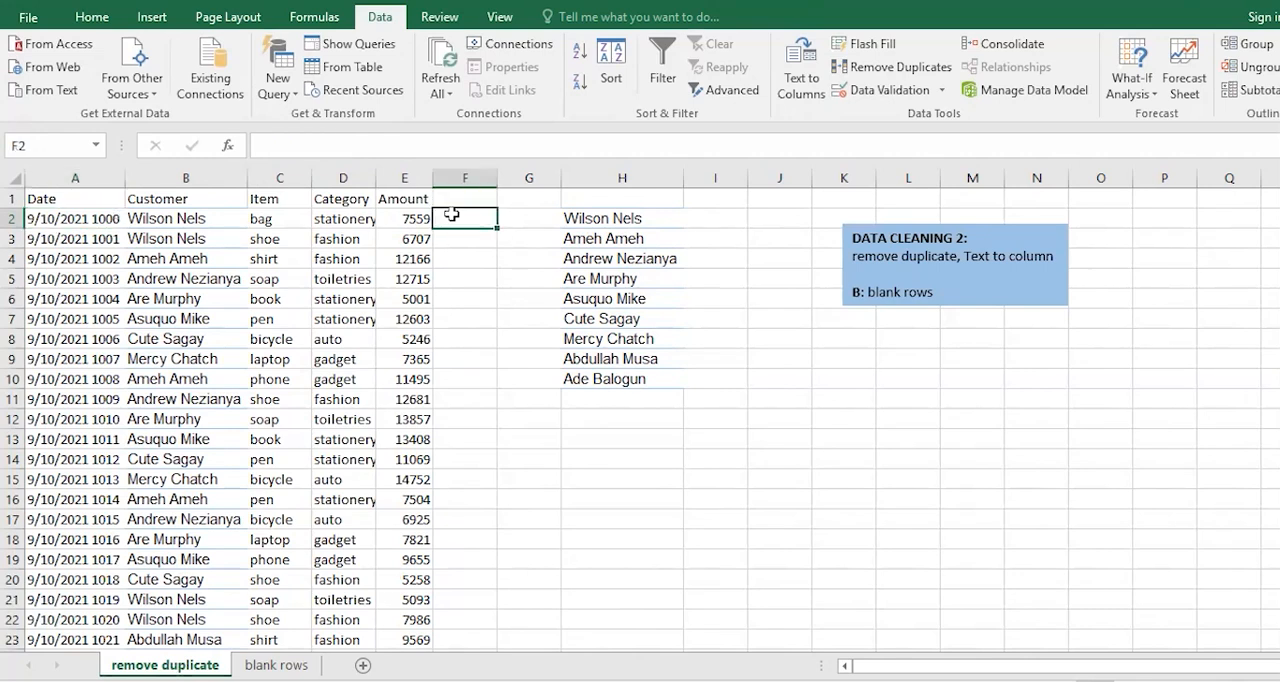
{"action": "type", "text": "="}
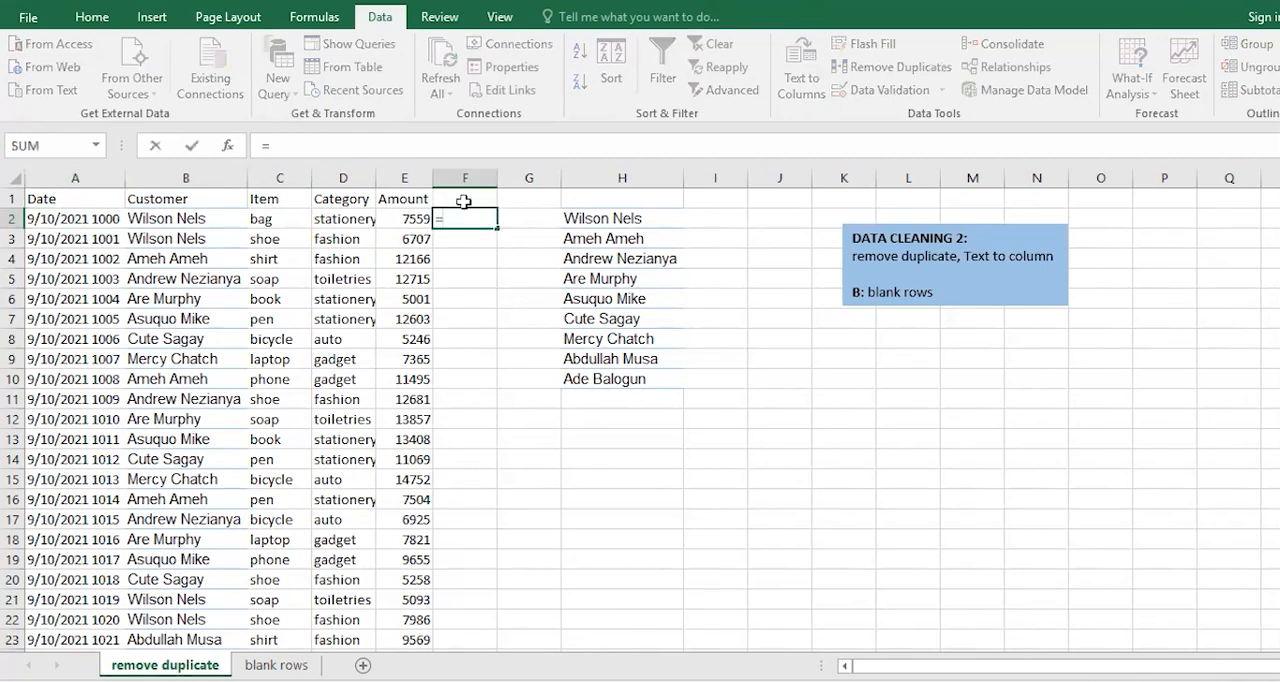
{"action": "type", "text": "isnum"}
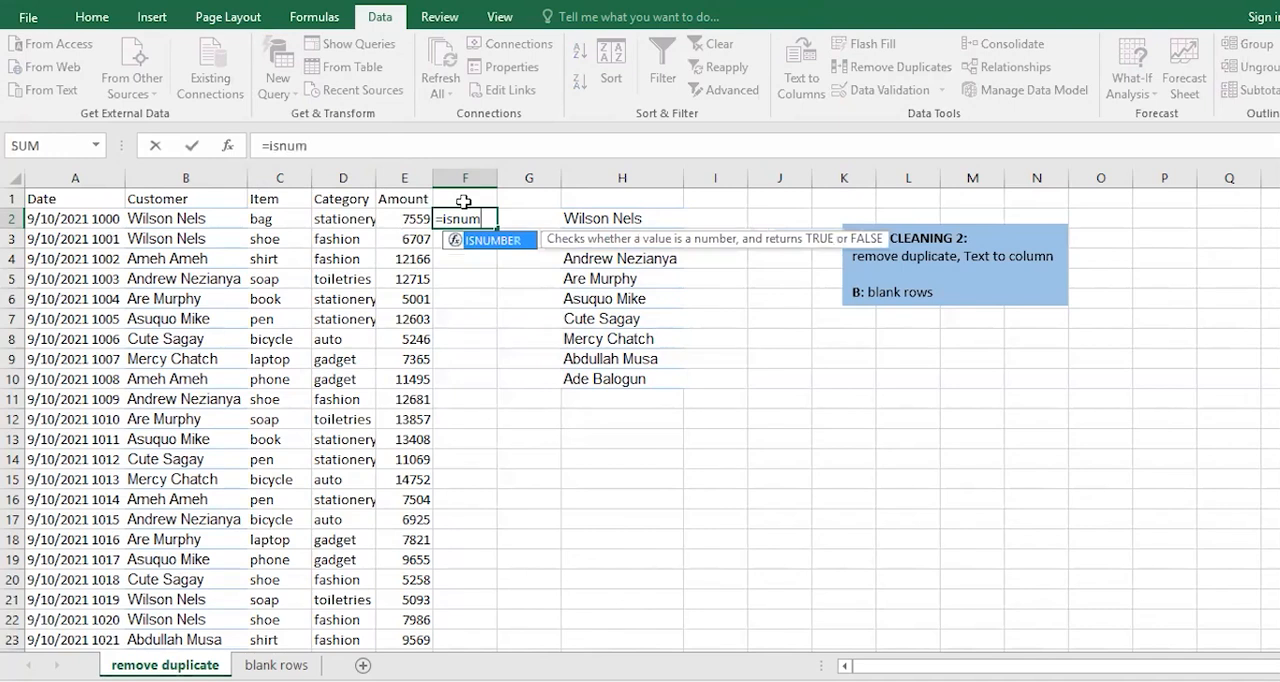
{"action": "key", "text": "Tab"}
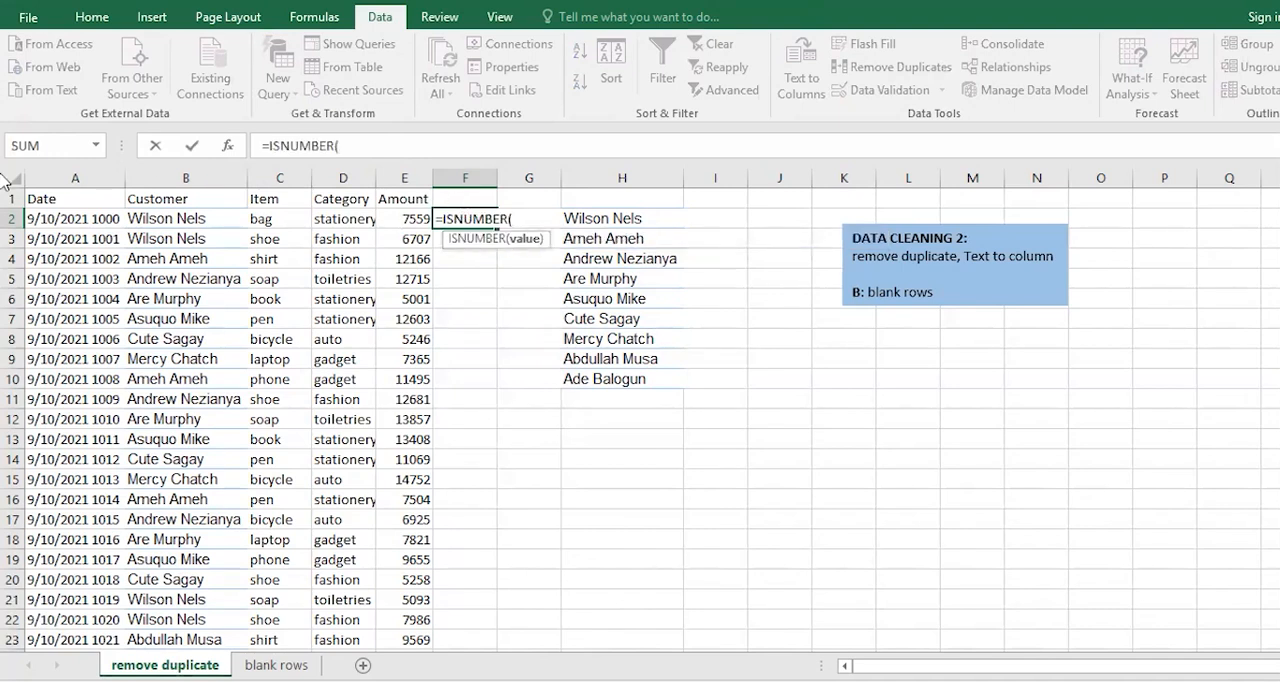
{"action": "left_click", "coordinate": [79, 219]}
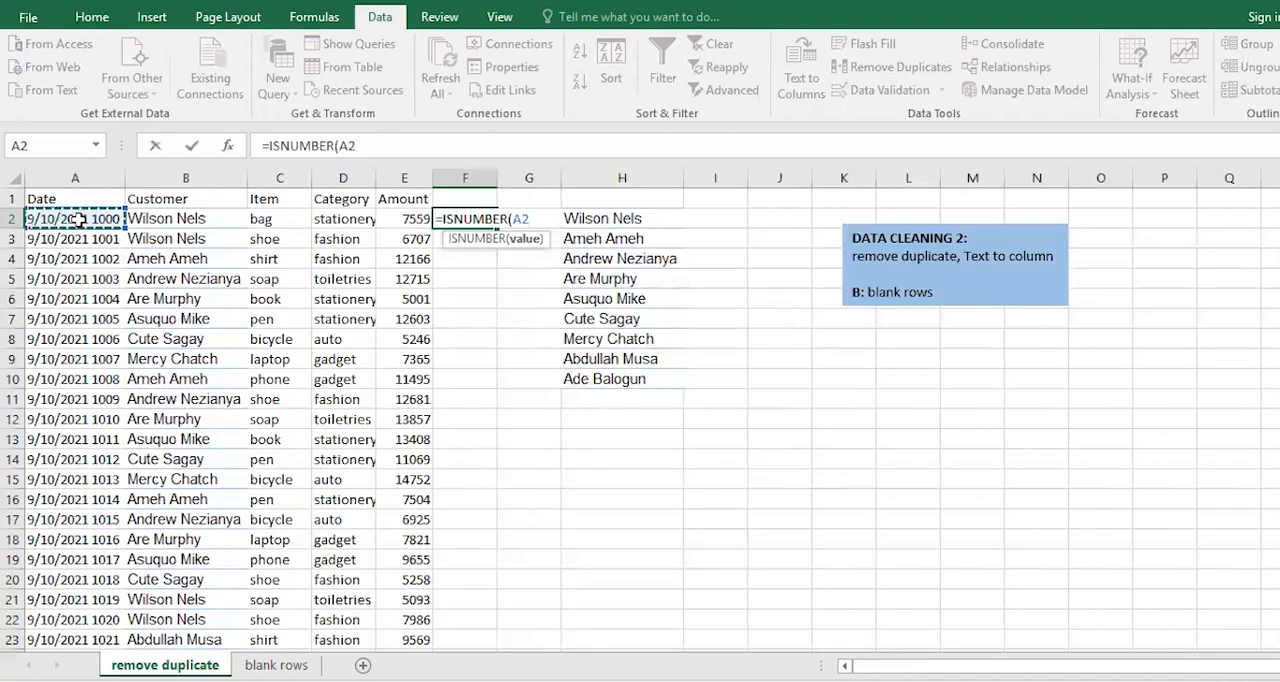
{"action": "key", "text": "Return"}
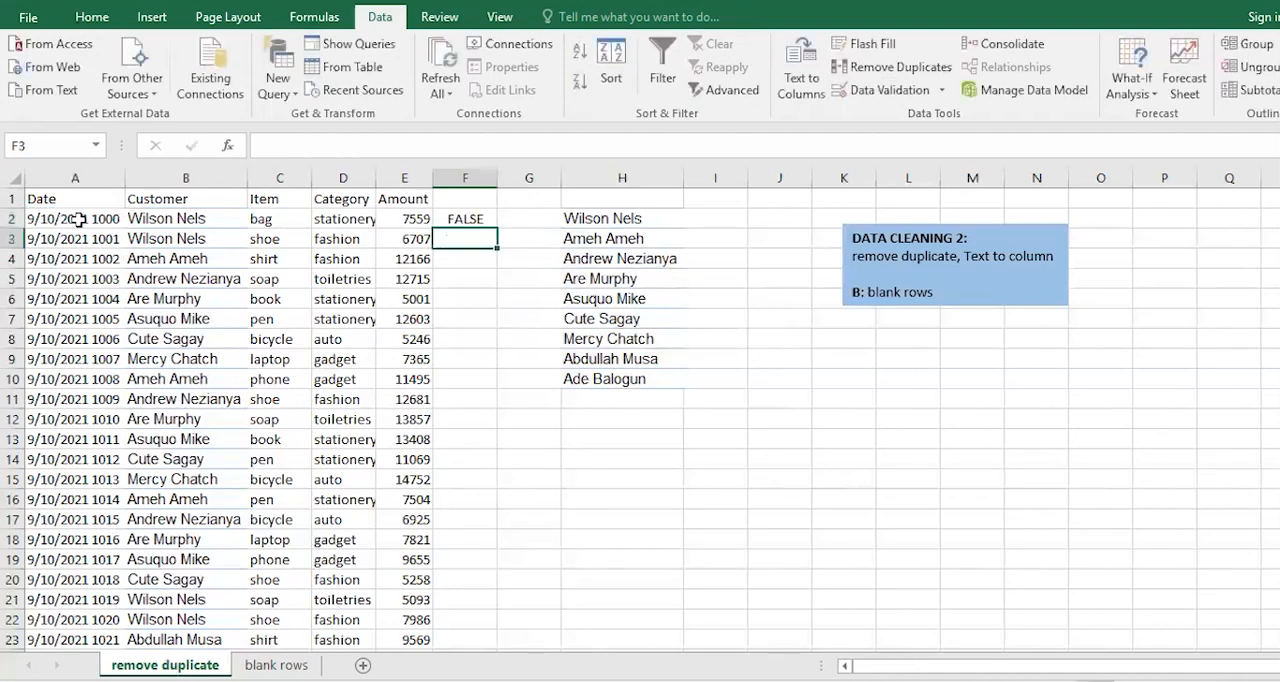
Insert a blank column between the Date and Customer columns to make room for the split values.
{"action": "left_click", "coordinate": [475, 218]}
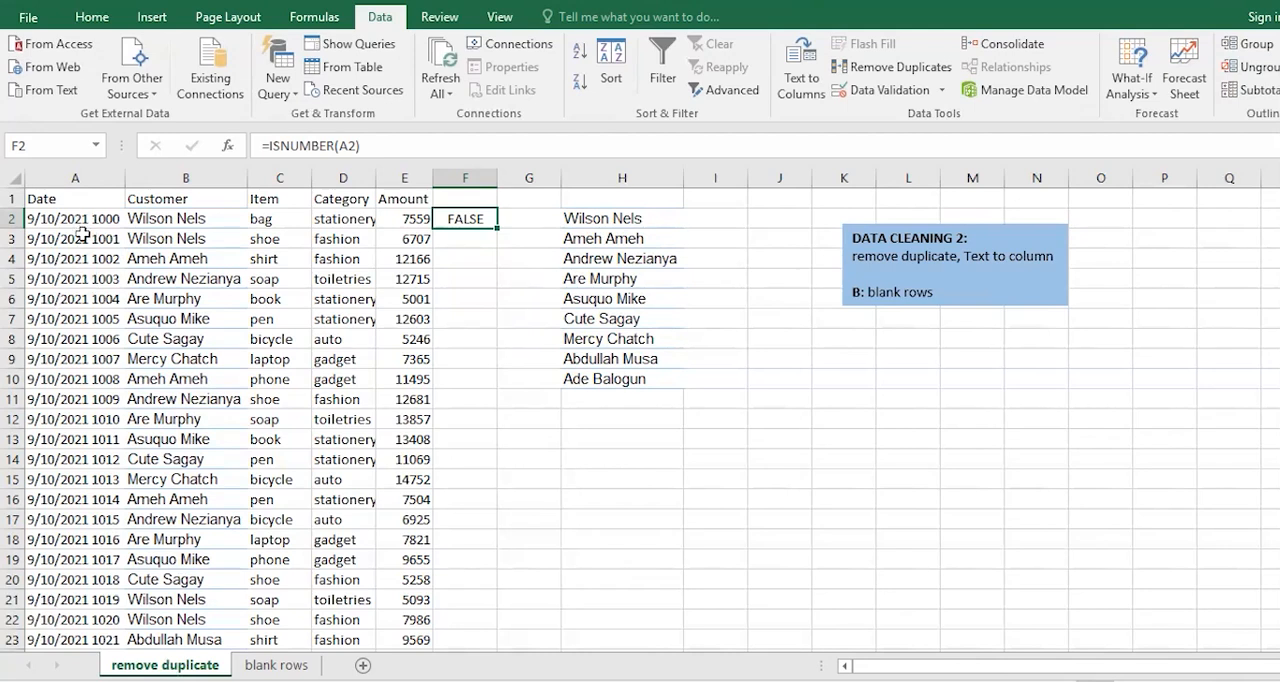
{"action": "left_click", "coordinate": [476, 256]}
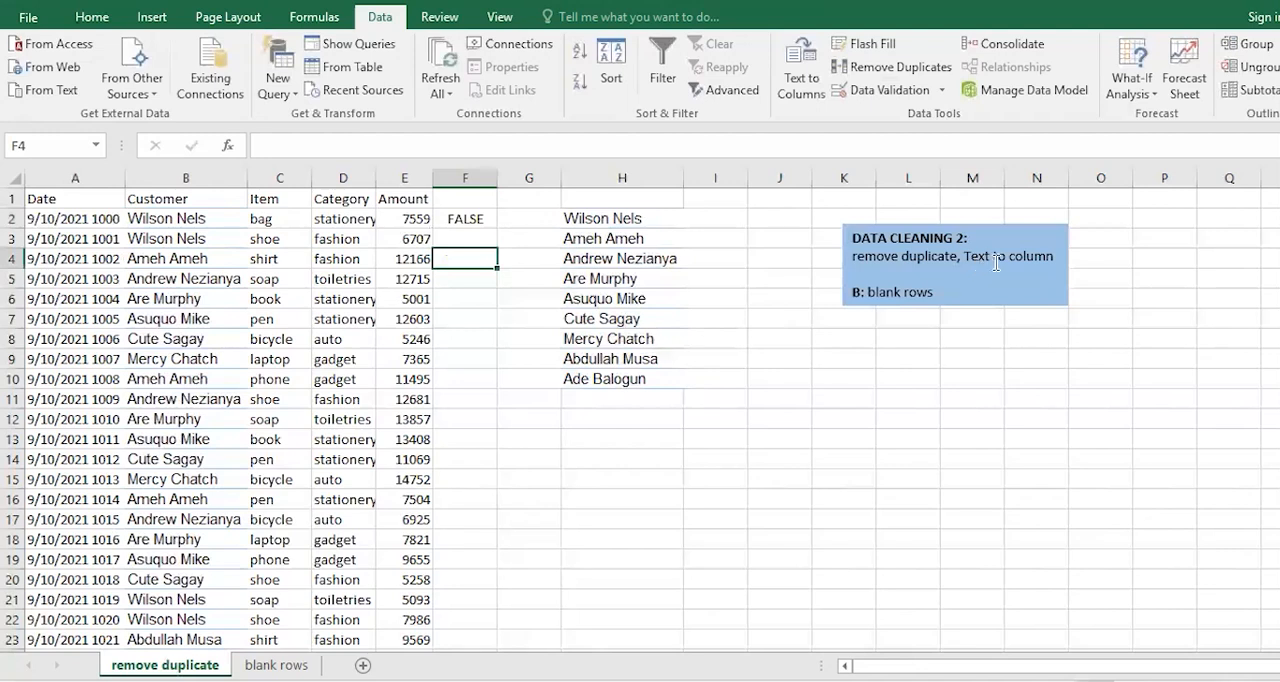
{"action": "right_click", "coordinate": [164, 177]}
{"action": "left_click", "coordinate": [214, 322]}
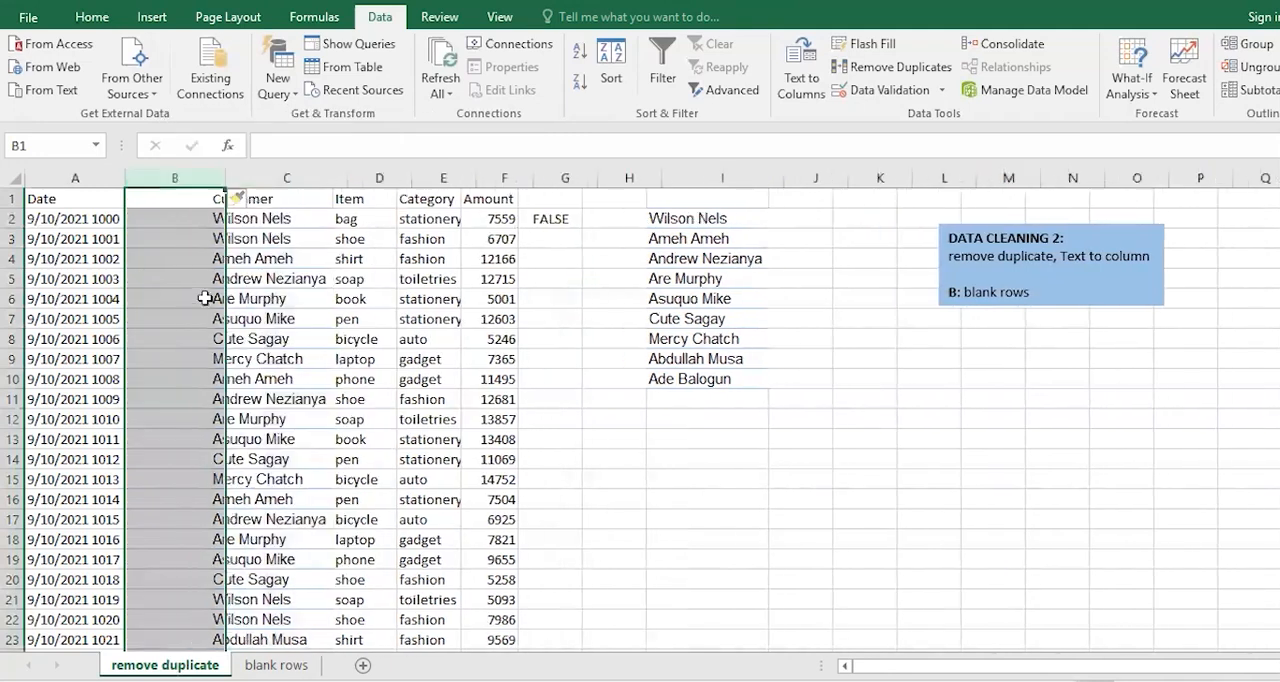
{"action": "left_click", "coordinate": [155, 220]}
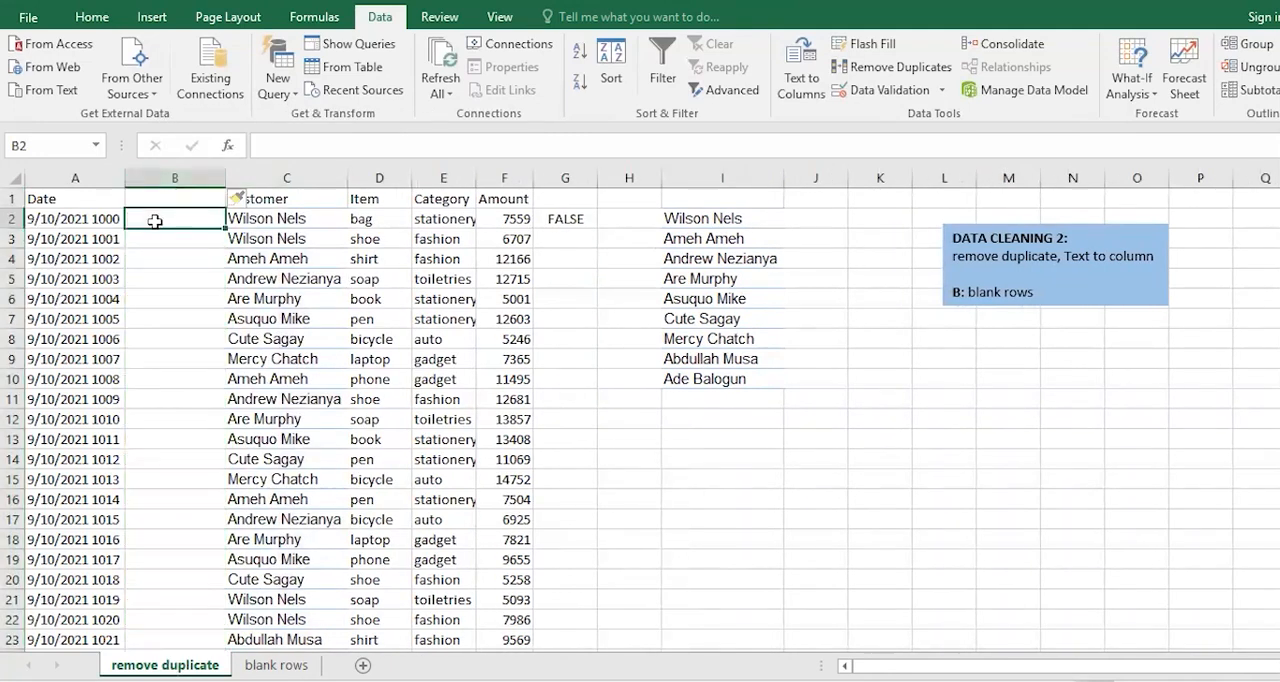
Split the Date column with Text to Columns as delimited data, adding Space as a delimiter and keeping the General format and destination $A$1.
{"action": "left_click", "coordinate": [91, 172]}
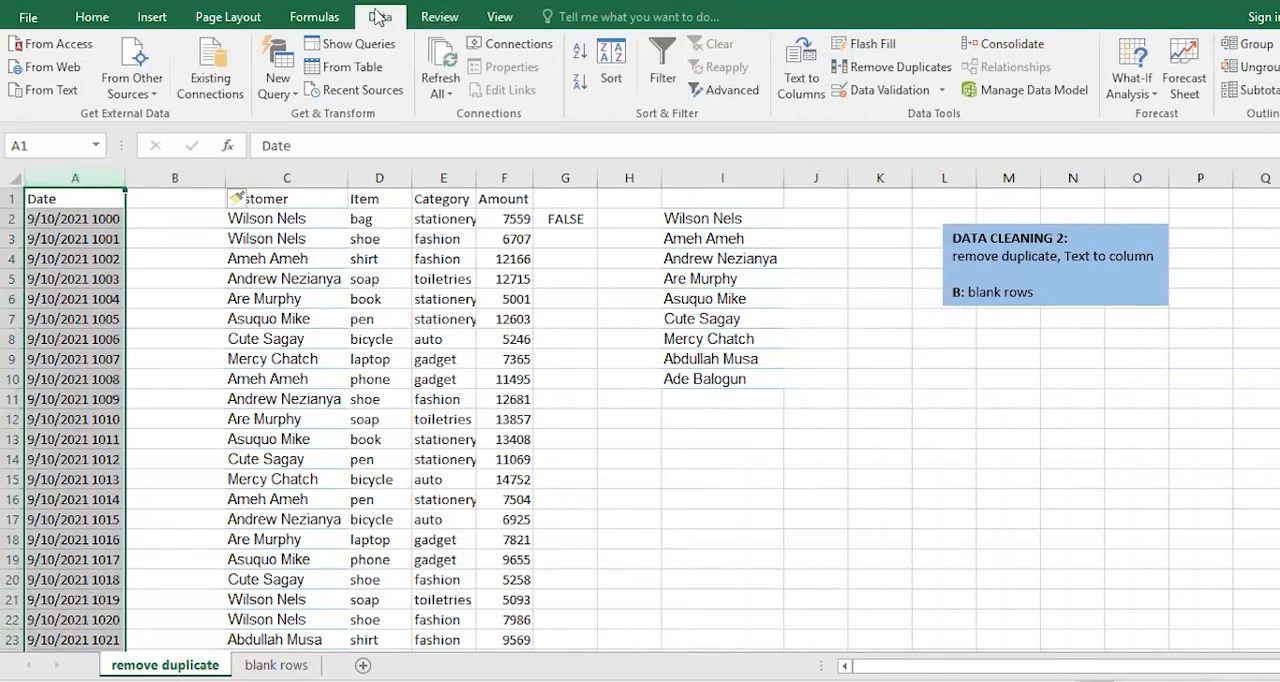
{"action": "left_click", "coordinate": [800, 100]}
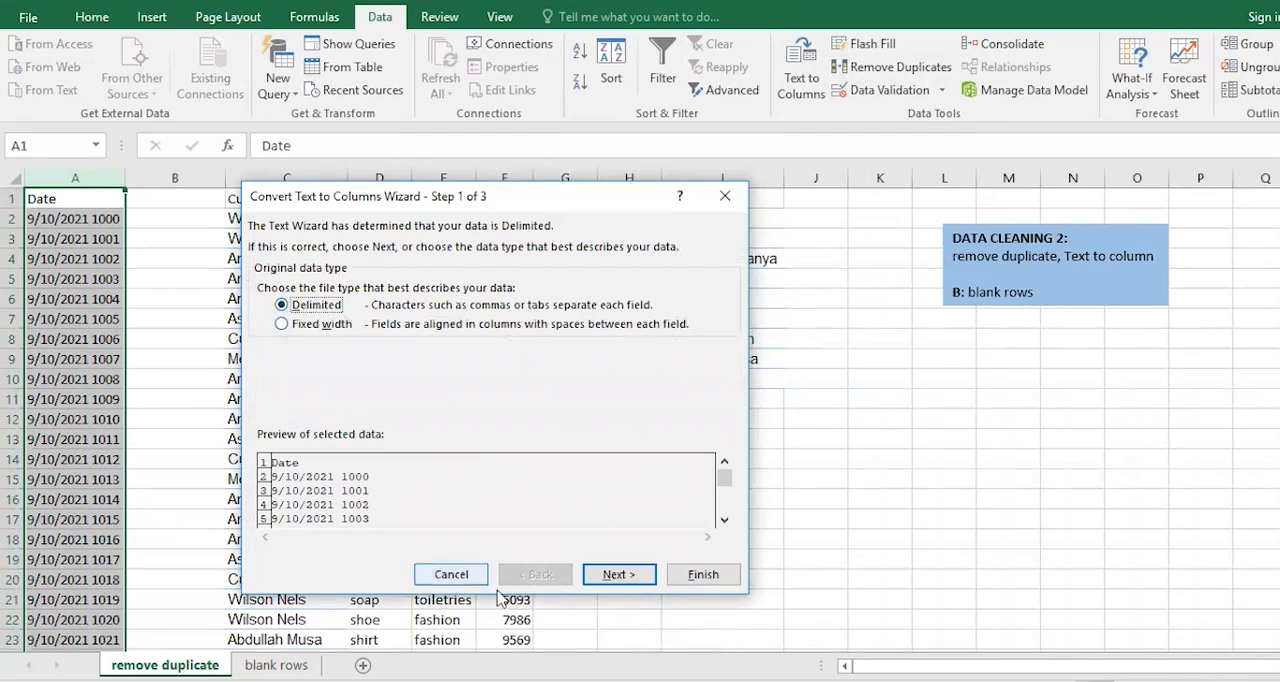
{"action": "left_click", "coordinate": [616, 574]}
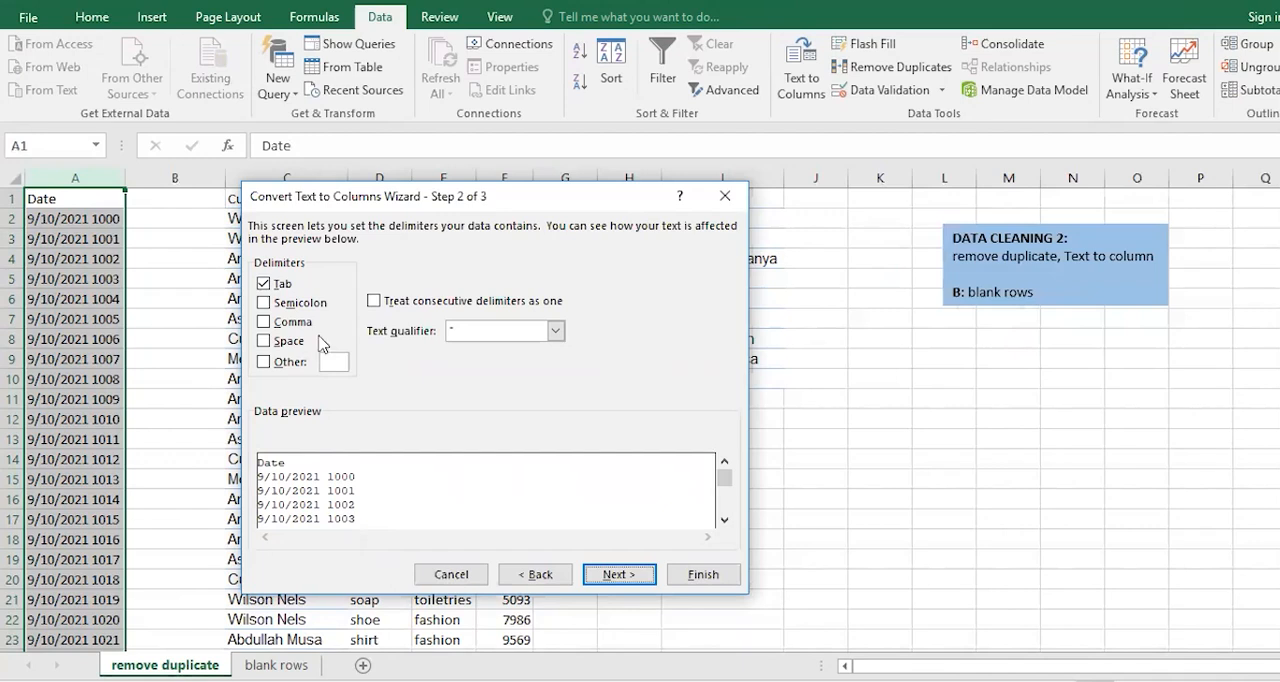
{"action": "left_click", "coordinate": [265, 342]}
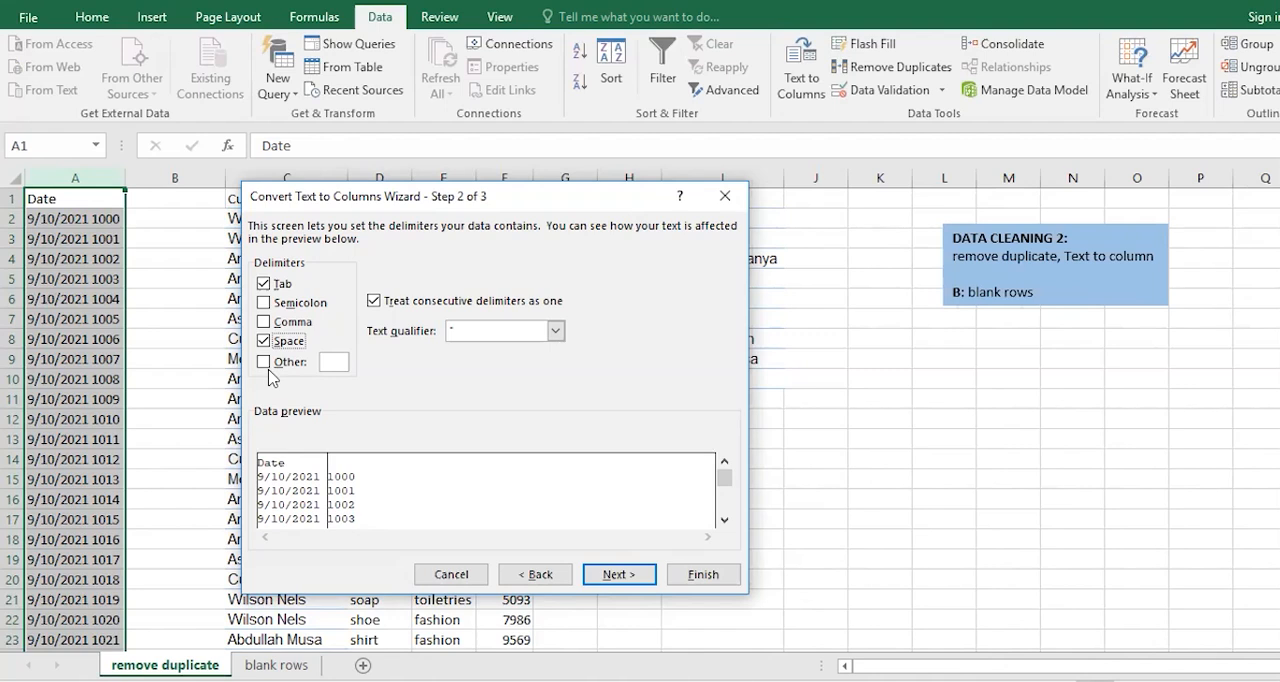
{"action": "left_click", "coordinate": [607, 575]}
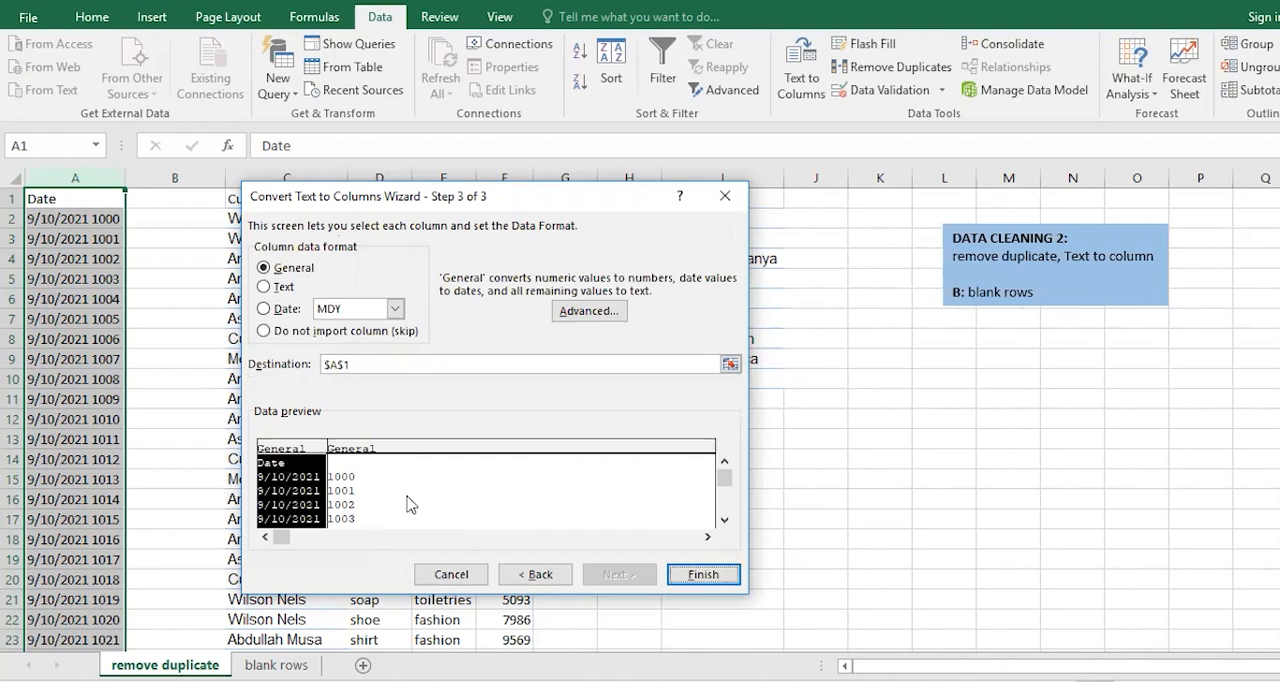
{"action": "left_click", "coordinate": [684, 574]}
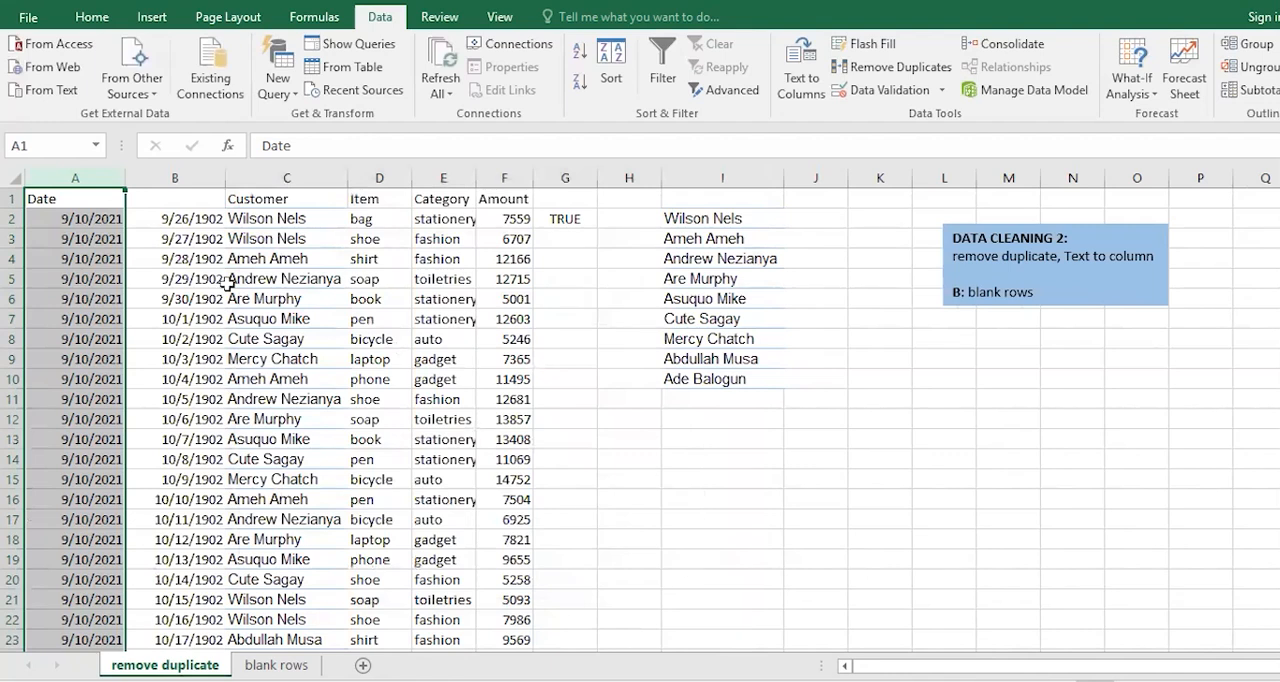
Change the format of the split-off values in column B from dates to Number.
{"action": "left_click", "coordinate": [102, 220]}
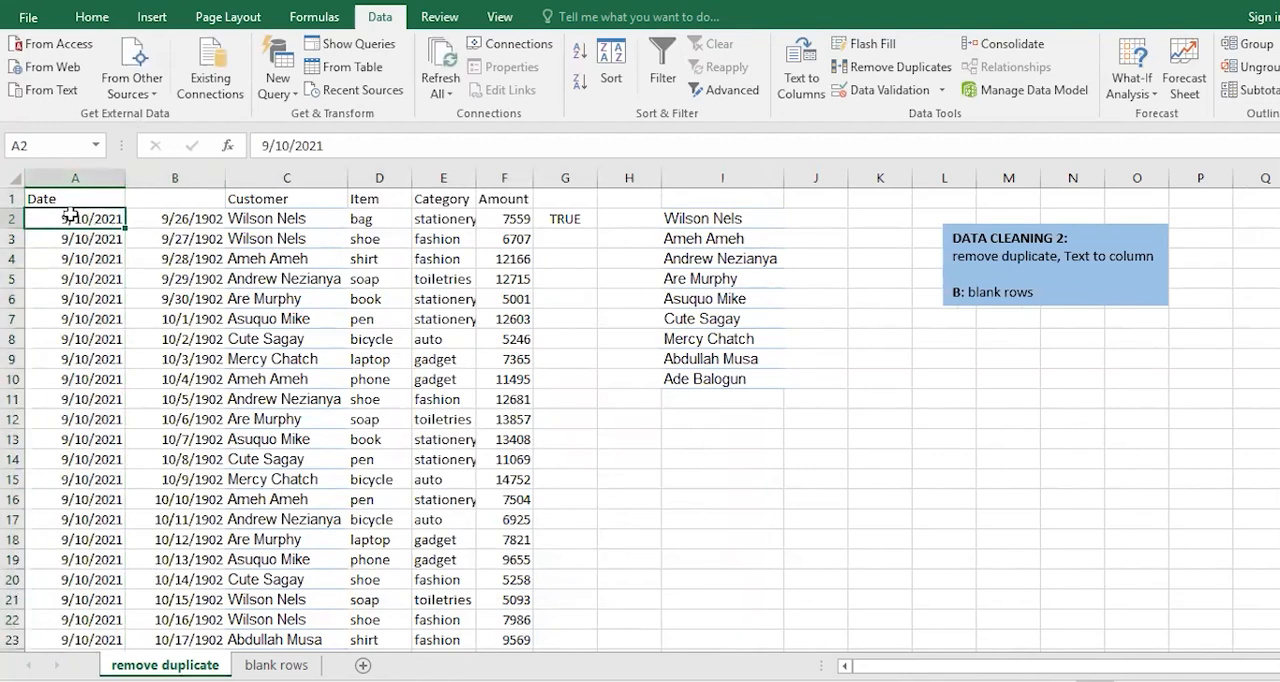
{"action": "left_click", "coordinate": [170, 220]}
{"action": "left_click", "coordinate": [110, 218]}
{"action": "left_click", "coordinate": [157, 172]}
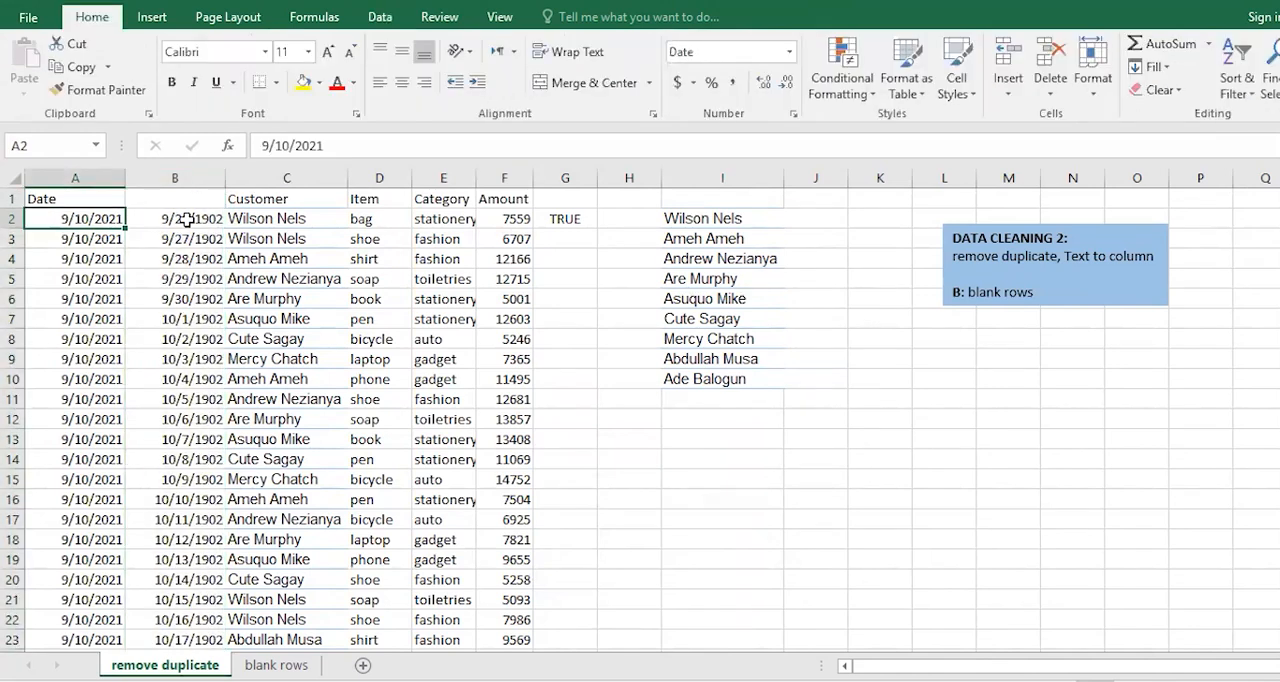
{"action": "left_click", "coordinate": [188, 220]}
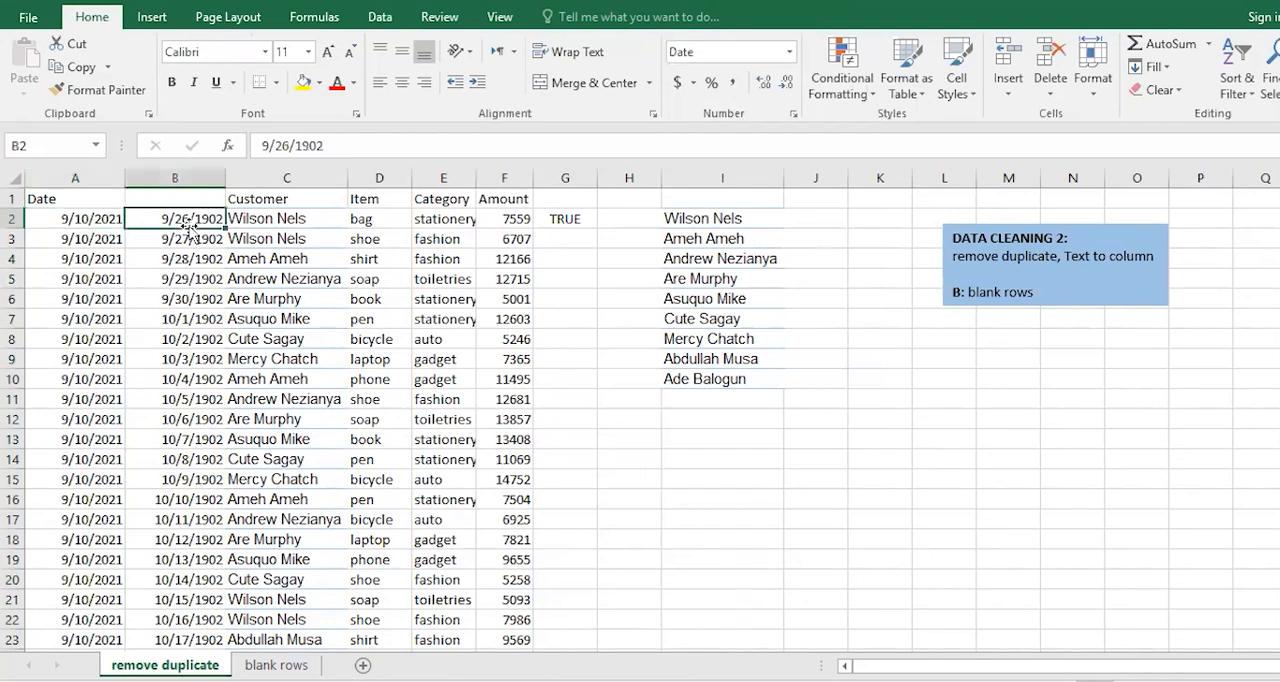
{"action": "left_click", "coordinate": [188, 279]}
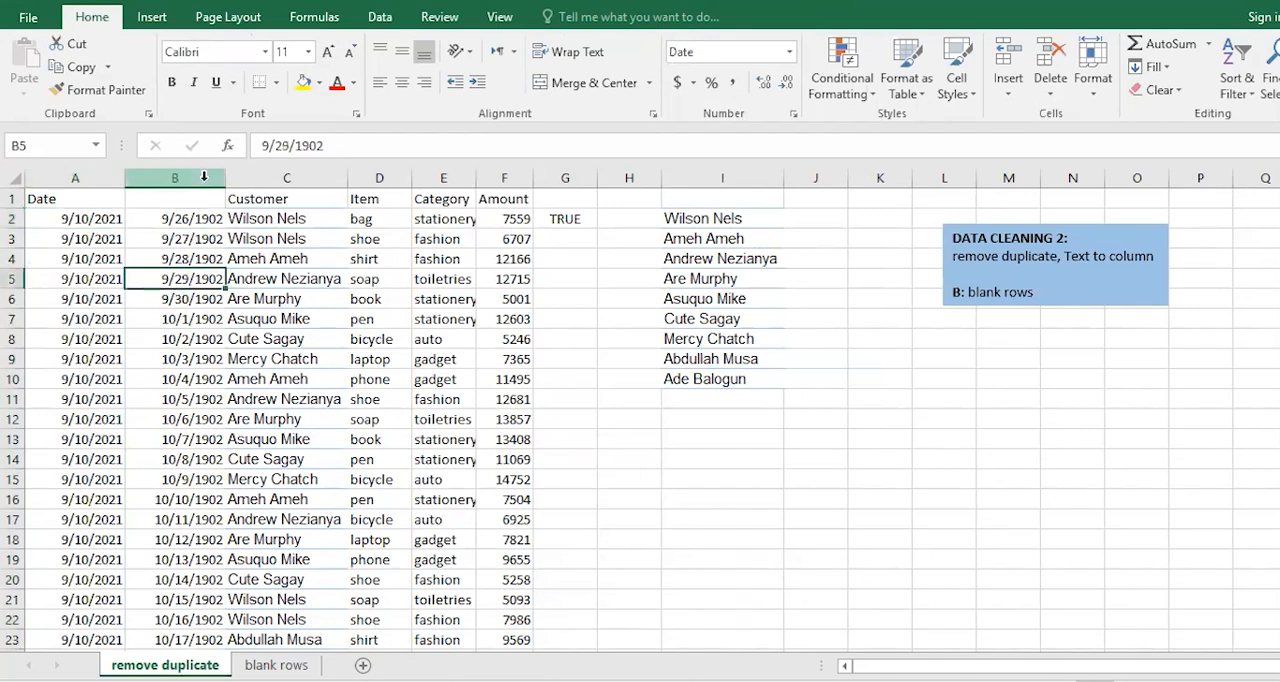
{"action": "left_click", "coordinate": [789, 55]}
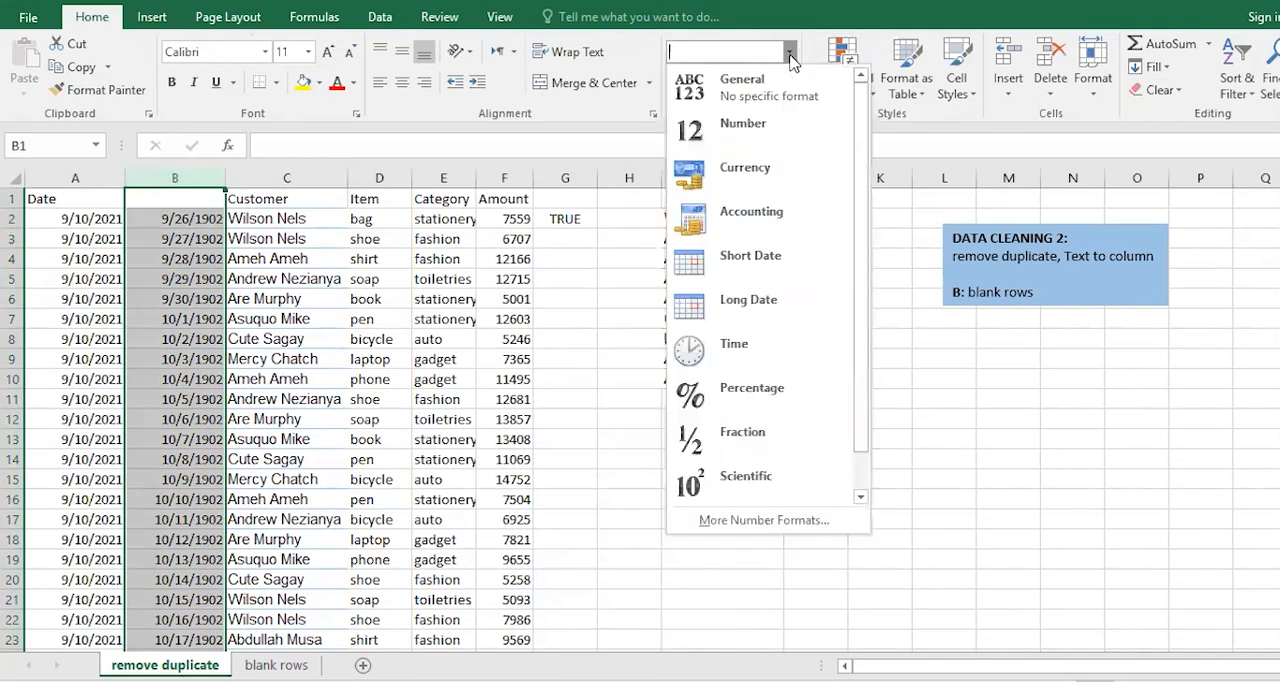
{"action": "left_click", "coordinate": [778, 133]}
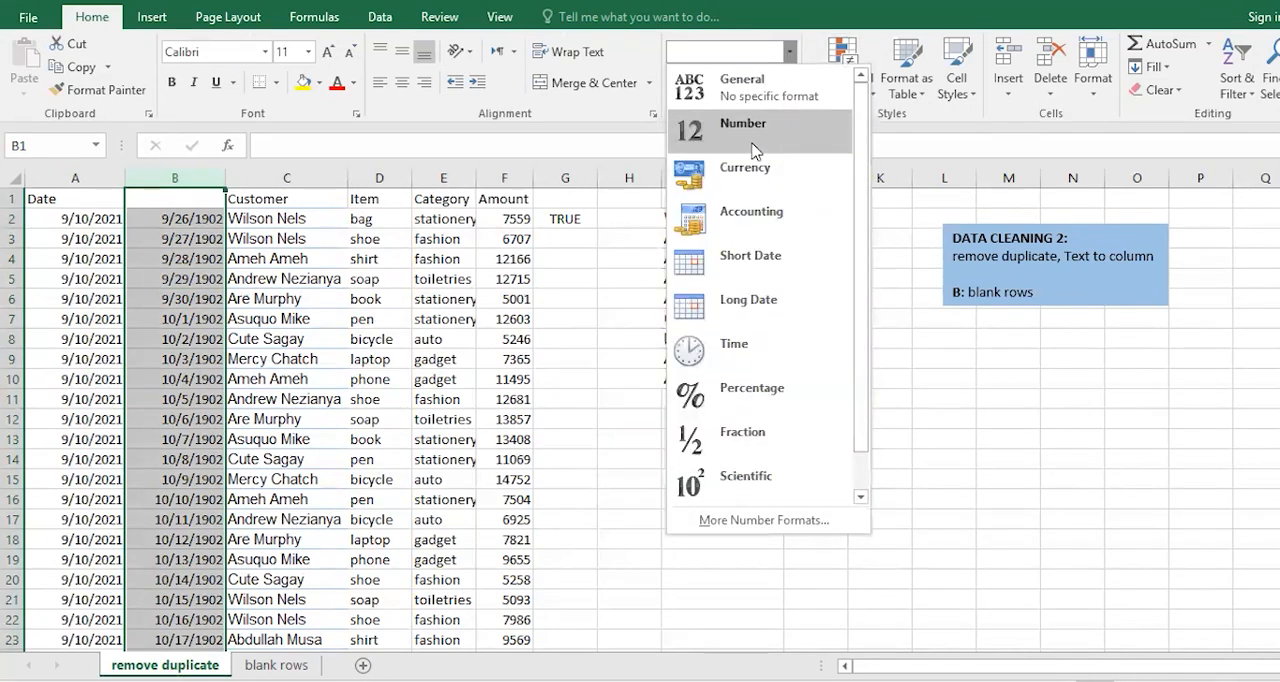
{"action": "left_click", "coordinate": [183, 220]}
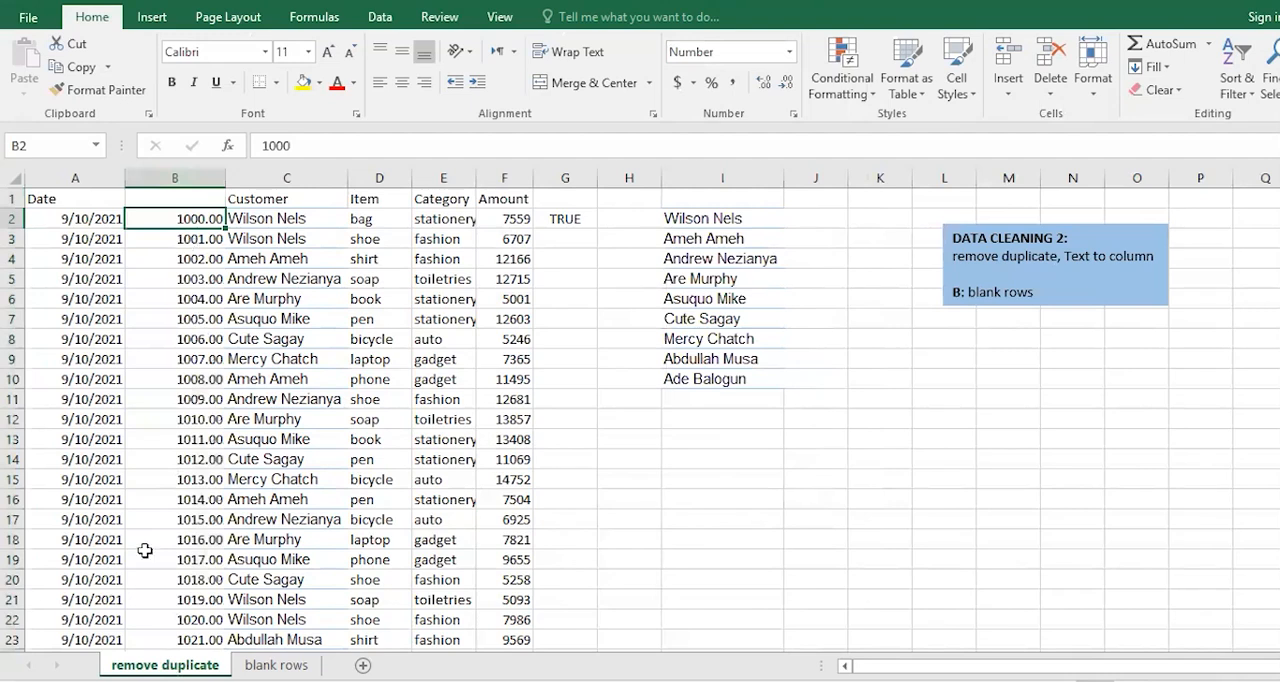
{"action": "left_click", "coordinate": [76, 219]}
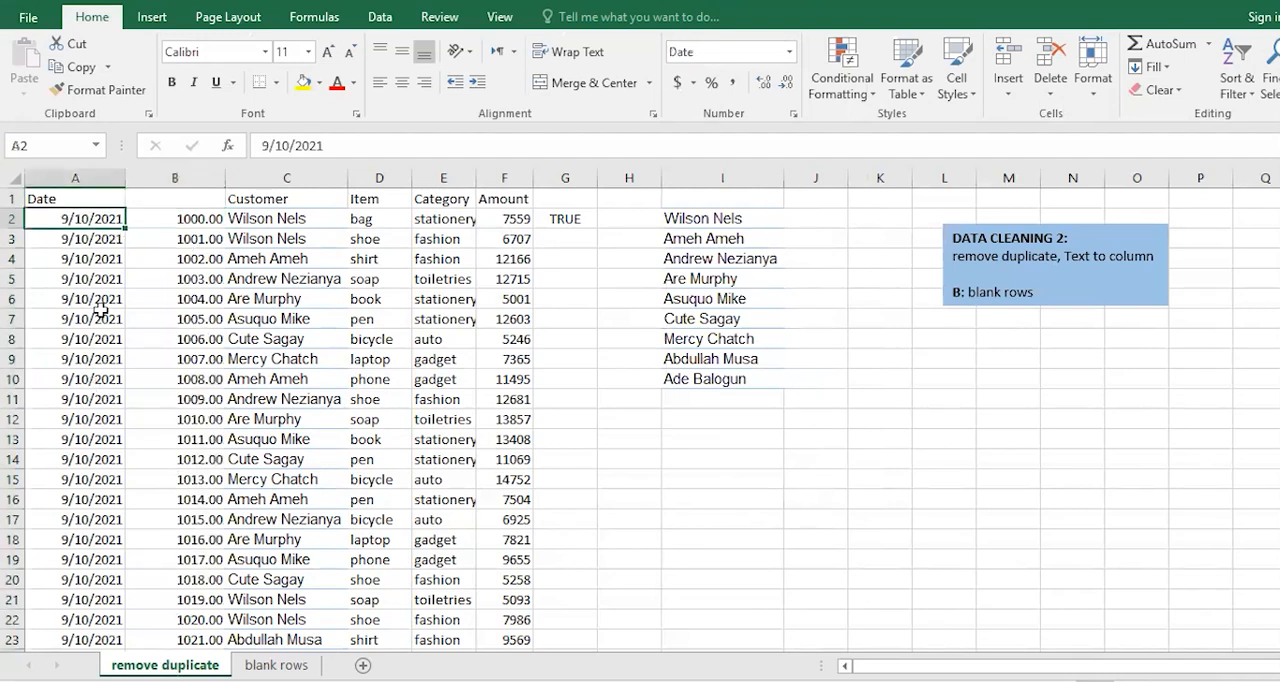
{"action": "left_click", "coordinate": [94, 437]}
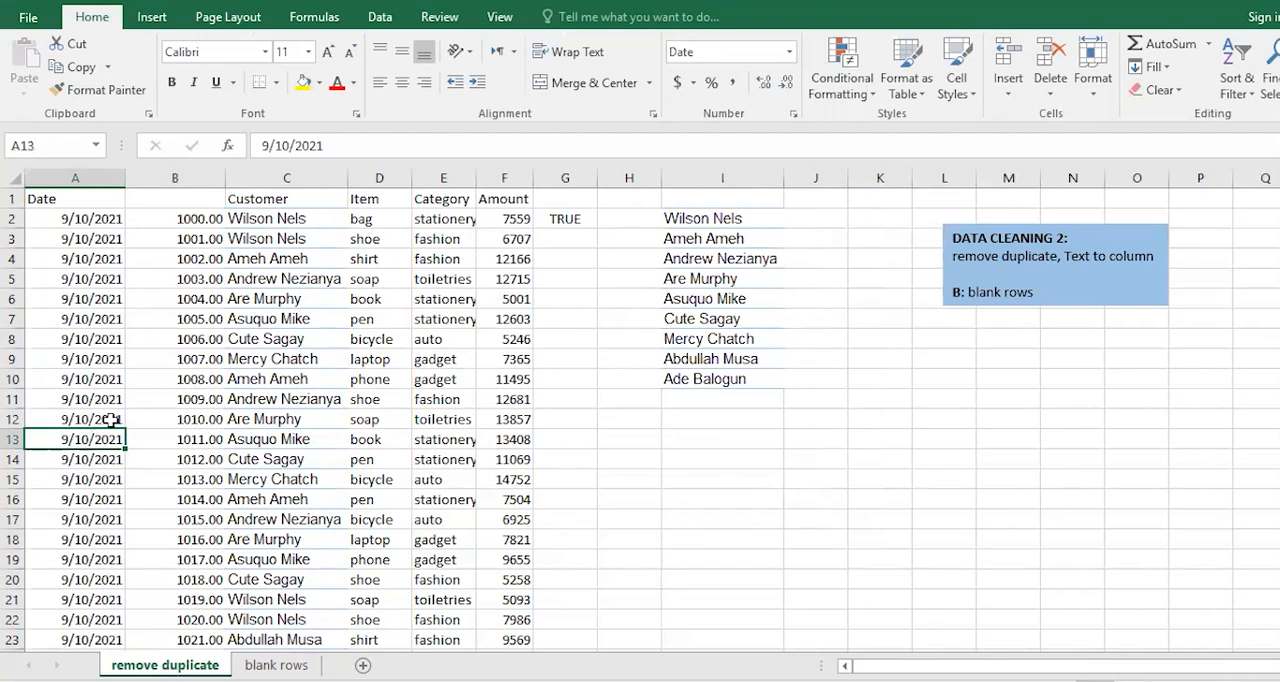
{"action": "left_click", "coordinate": [85, 216]}
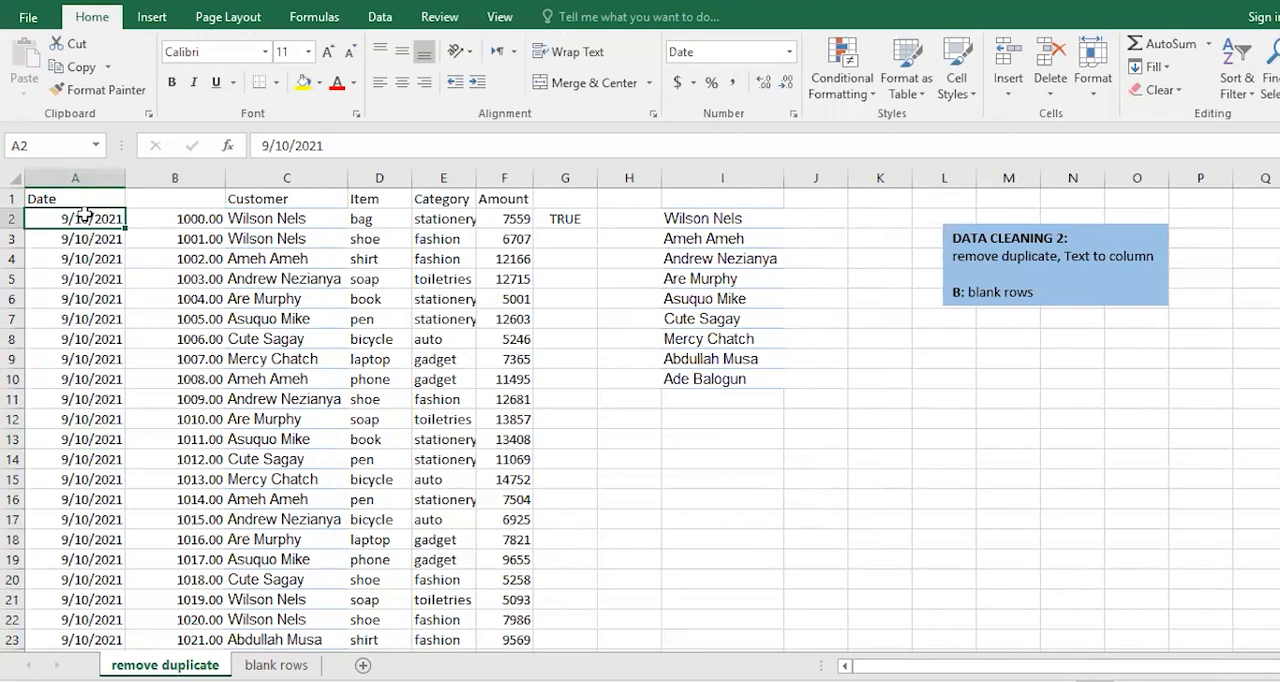